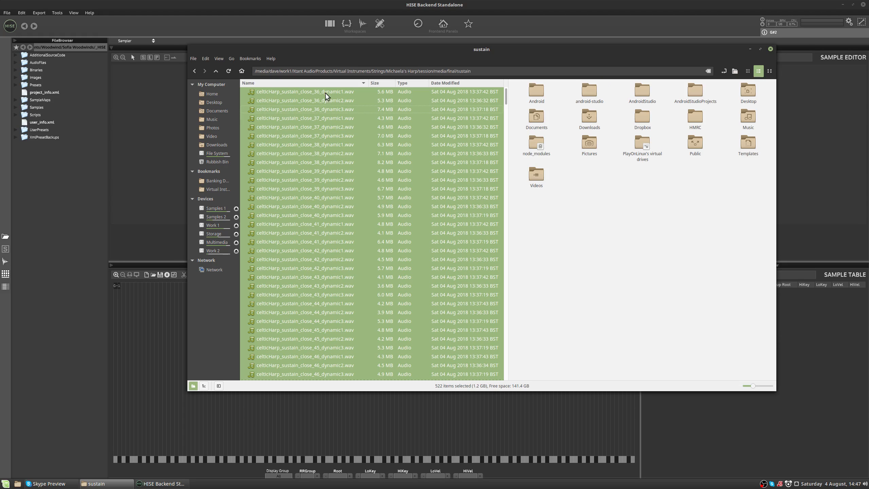
Step: Examine how the celticHarp sustain sample files are named in the sustain folder, and check the sample map editor
{"action": "left_click", "coordinate": [346, 92]}
{"action": "left_click", "coordinate": [347, 99]}
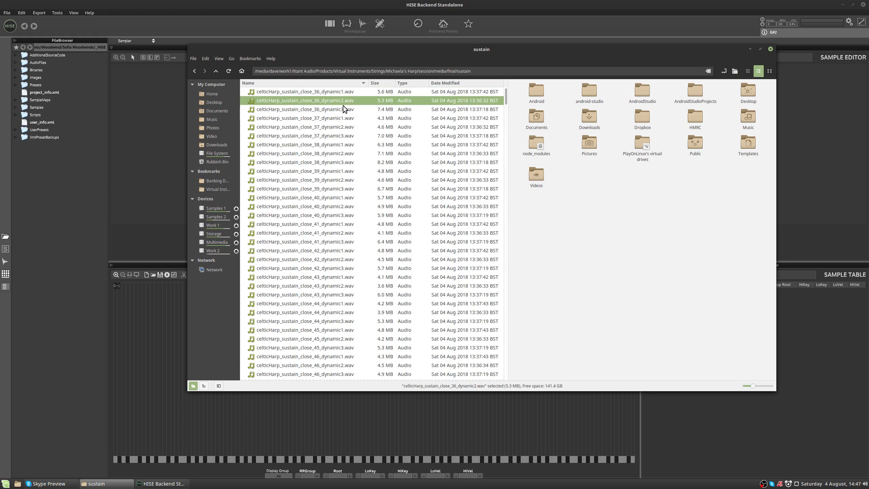
{"action": "left_click", "coordinate": [344, 107]}
{"action": "scroll", "coordinate": [339, 157], "scroll_direction": "down", "scroll_amount": 10}
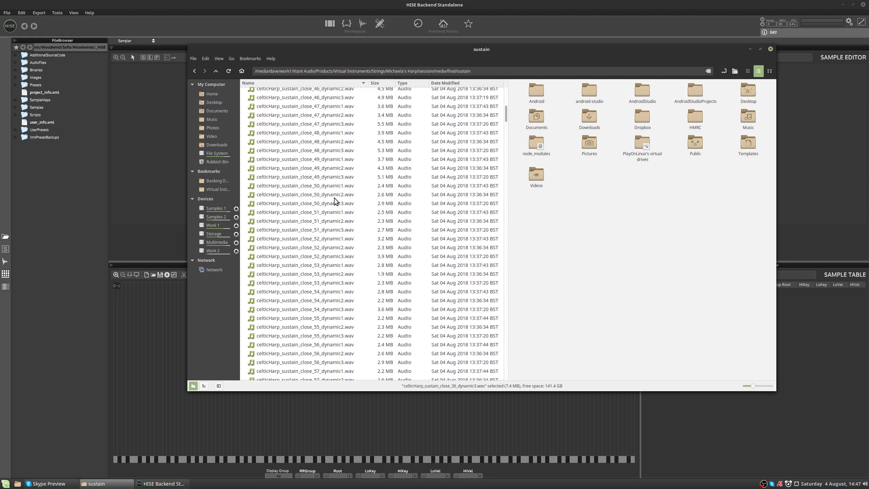
{"action": "scroll", "coordinate": [335, 201], "scroll_direction": "down", "scroll_amount": 6}
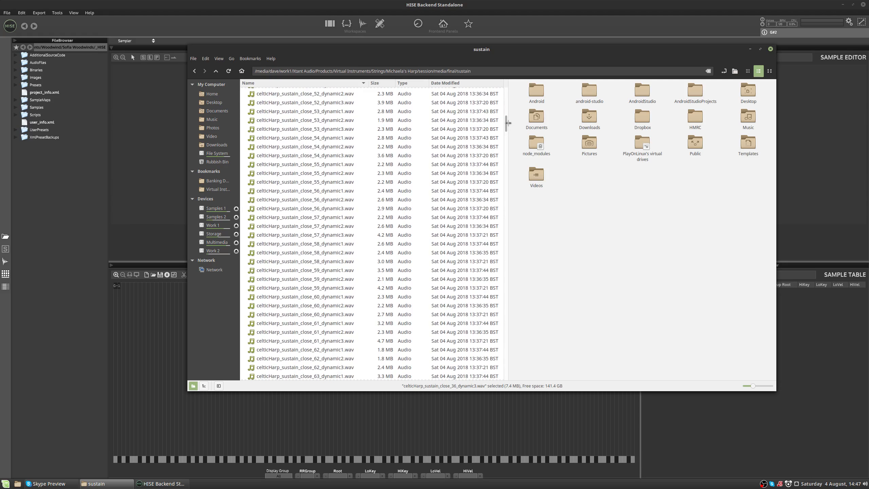
{"action": "left_click_drag", "start_coordinate": [508, 123], "coordinate": [508, 94]}
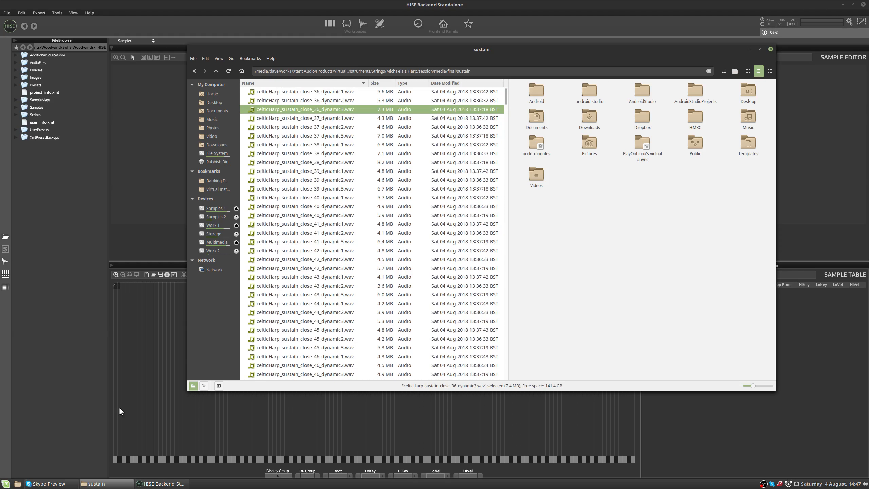
{"action": "left_click", "coordinate": [110, 391]}
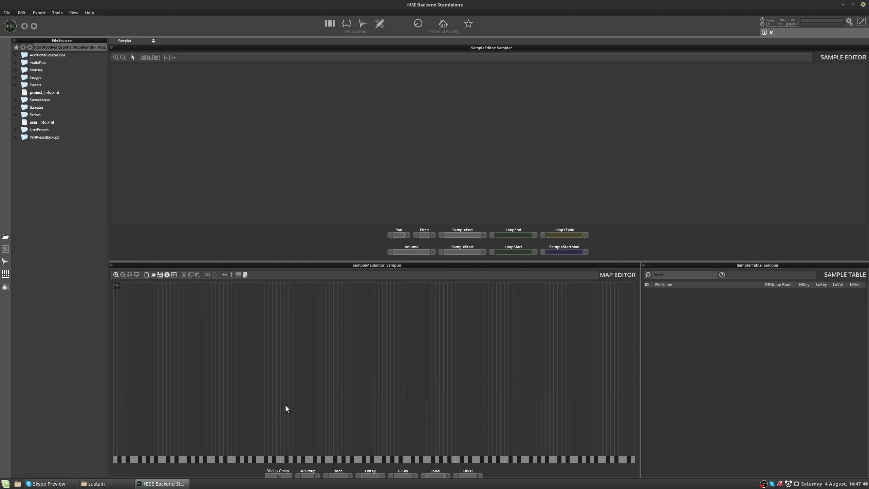
{"action": "left_click", "coordinate": [120, 487]}
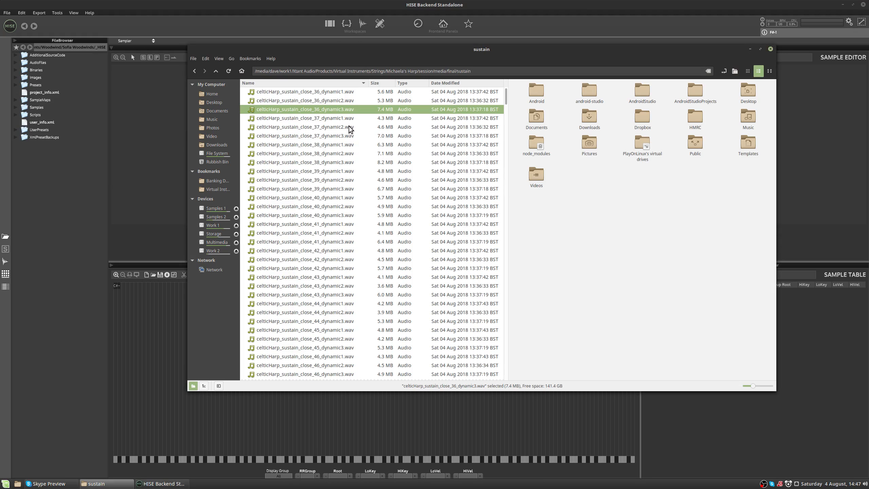
Step: Filter the sustain folder for files matching "dynamic1" and widen the name column to show the full file names
{"action": "type", "text": "d"}
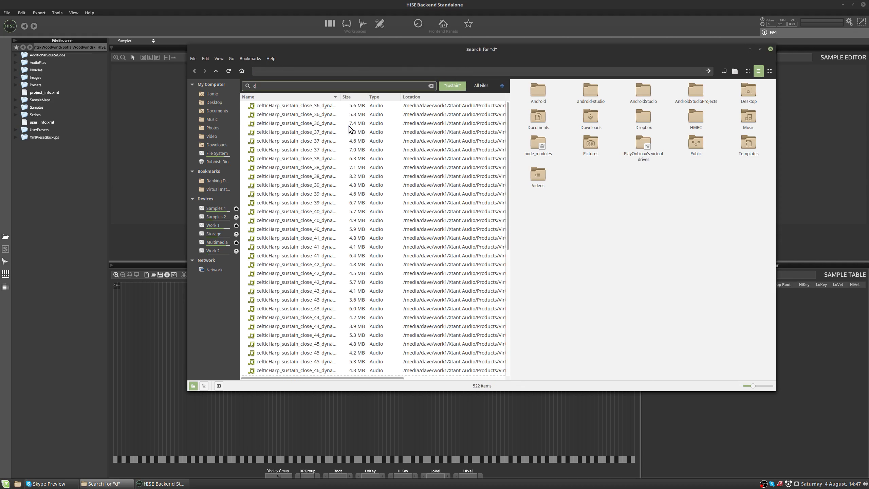
{"action": "type", "text": "ynam"}
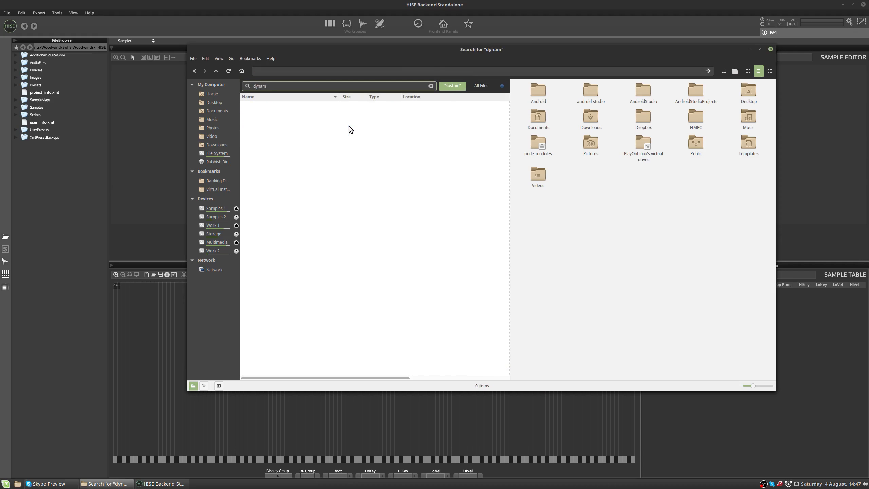
{"action": "type", "text": "ic1"}
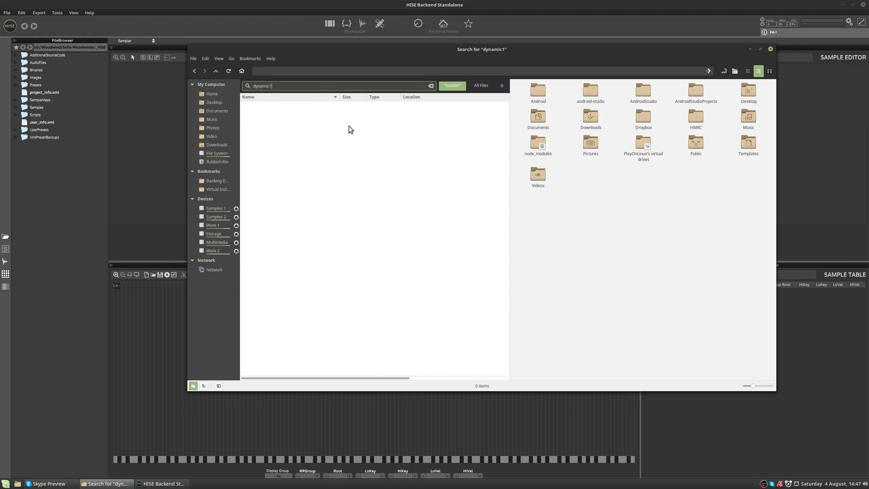
{"action": "left_click", "coordinate": [349, 125]}
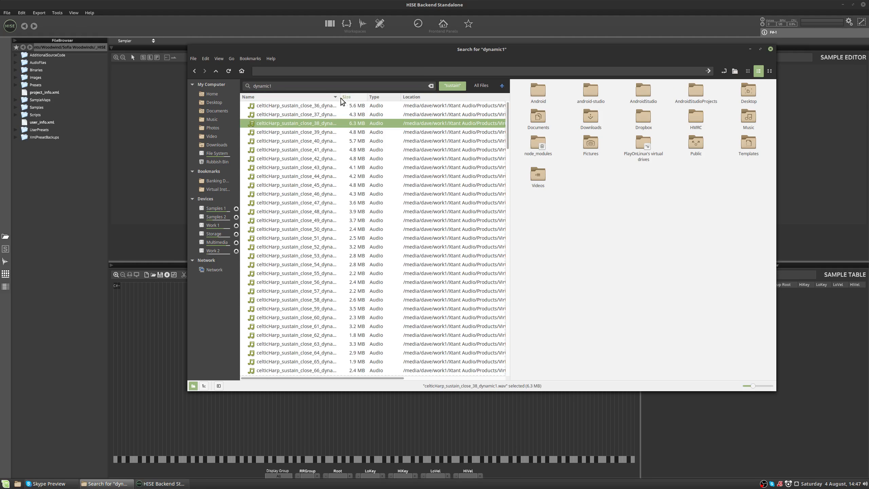
{"action": "left_click_drag", "start_coordinate": [341, 97], "coordinate": [424, 97]}
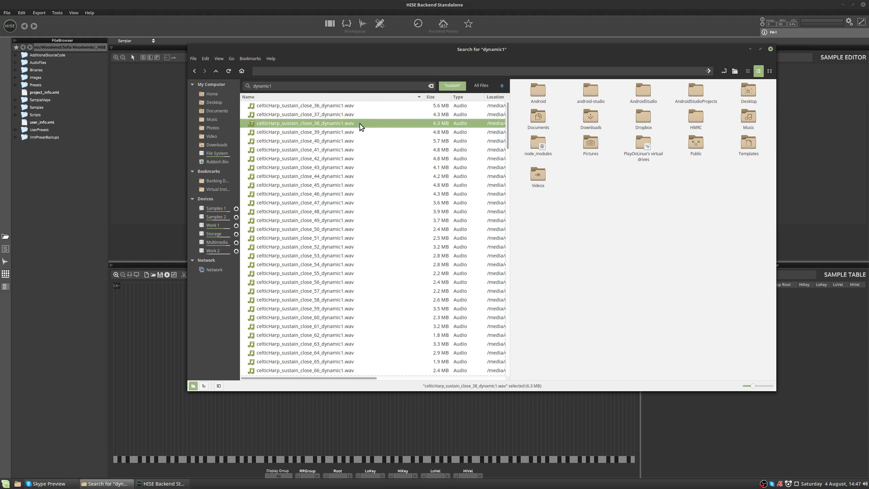
Step: Bring all dynamic1 samples into the HISE map editor, choosing Filename Token Parser as the automap type
{"action": "key", "text": "ctrl+a"}
{"action": "left_click_drag", "start_coordinate": [353, 167], "coordinate": [156, 350]}
{"action": "left_click", "coordinate": [419, 226]}
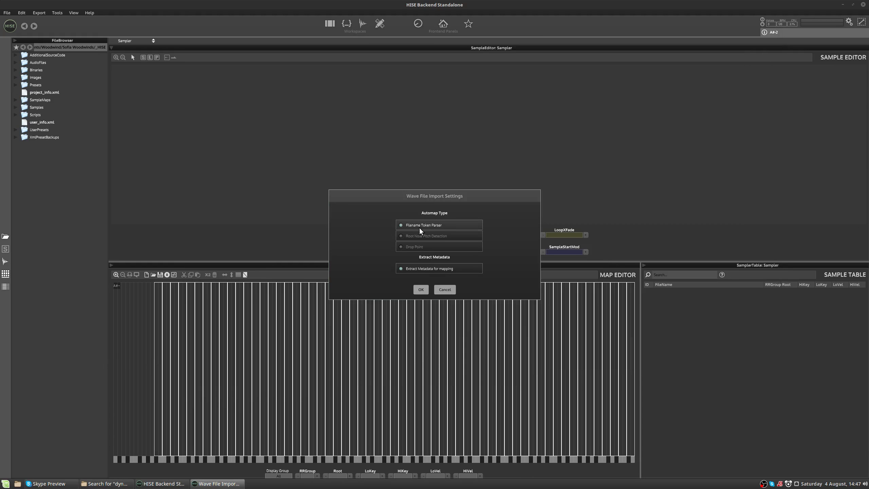
{"action": "left_click", "coordinate": [420, 290]}
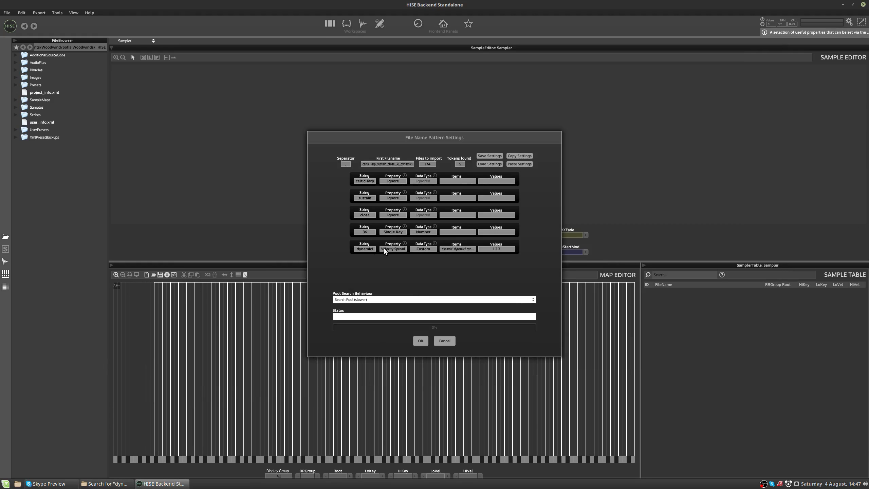
Step: Set the property of the dynamic1 filename token to Ignore and import the samples
{"action": "left_click", "coordinate": [394, 249]}
{"action": "left_click", "coordinate": [394, 250]}
{"action": "left_click", "coordinate": [394, 250]}
{"action": "left_click", "coordinate": [393, 249]}
{"action": "left_click", "coordinate": [389, 247]}
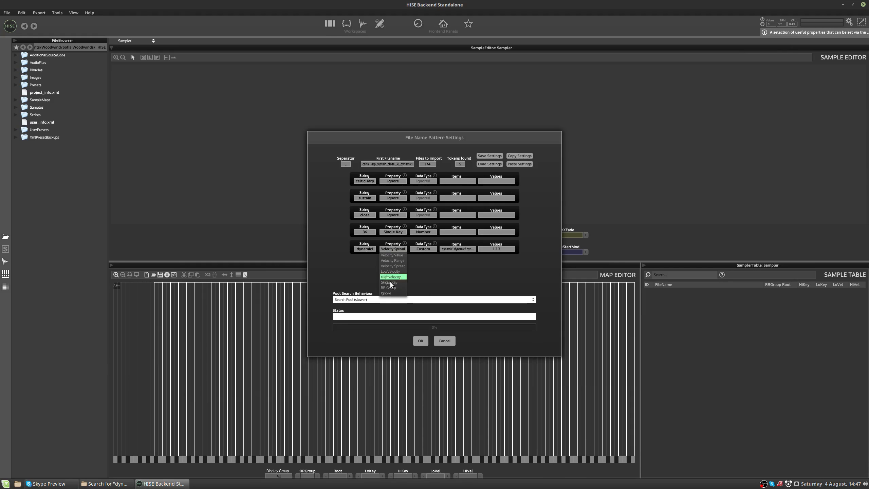
{"action": "left_click", "coordinate": [390, 293]}
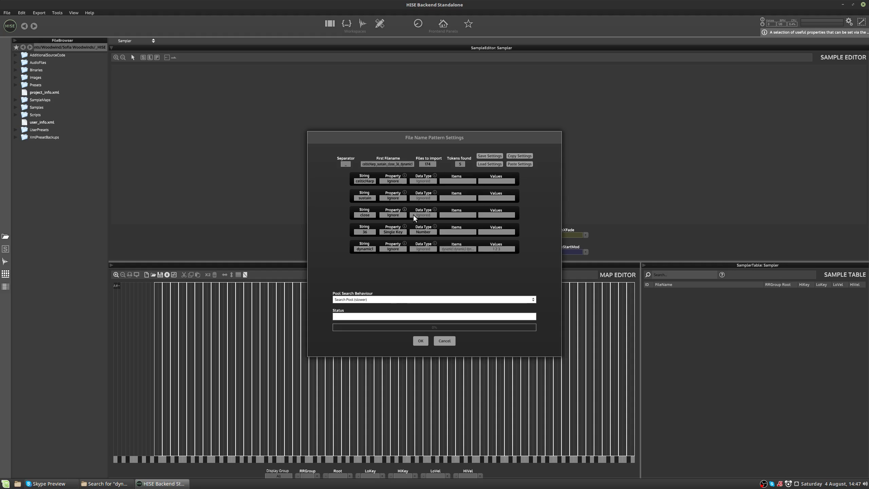
{"action": "left_click", "coordinate": [415, 341]}
Step: Select all mapped dynamic1 samples and lower their high velocity limit to 27
{"action": "left_click_drag", "start_coordinate": [559, 321], "coordinate": [224, 386]}
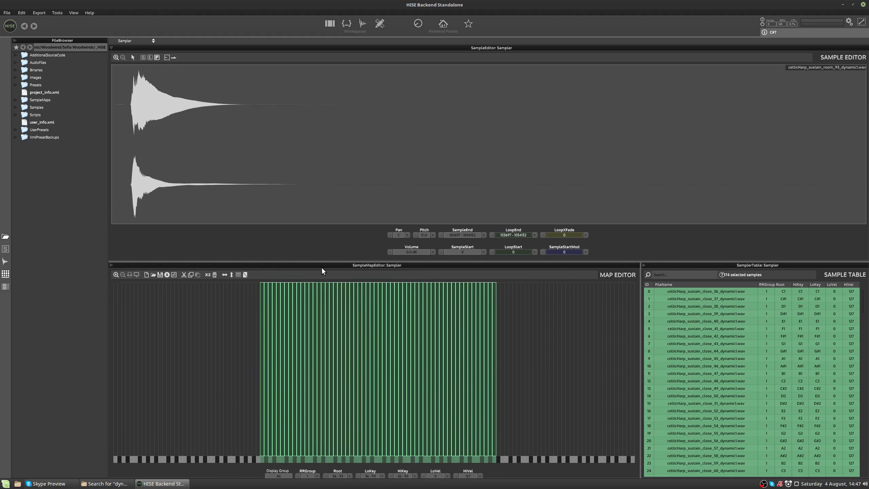
{"action": "left_click", "coordinate": [469, 476]}
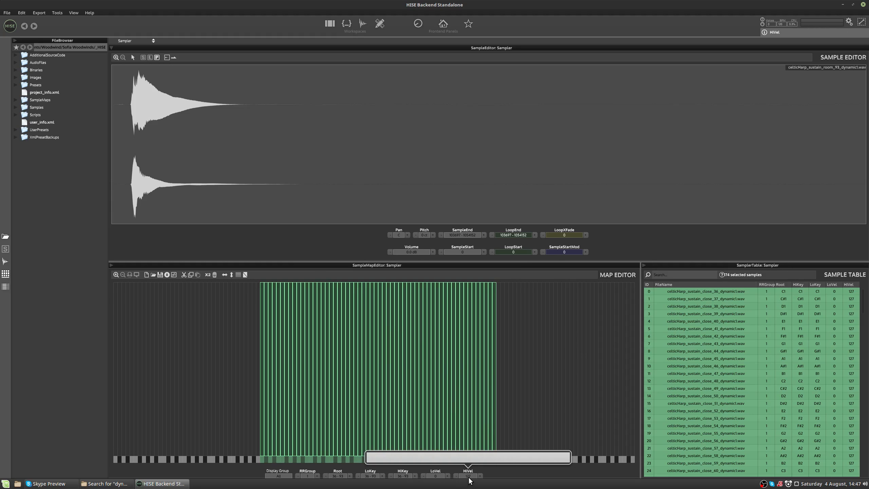
{"action": "left_click_drag", "start_coordinate": [484, 454], "coordinate": [407, 456]}
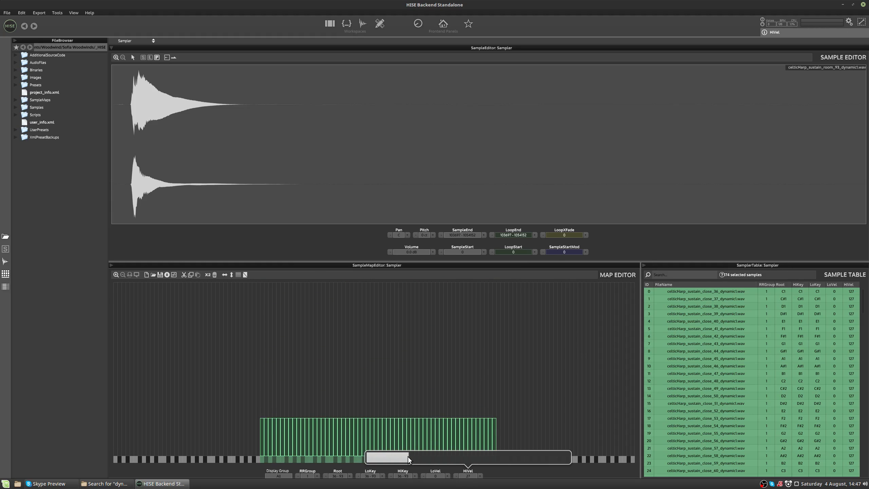
Step: Switch to the file manager and change the sample search to "dynamic2"
{"action": "key", "text": "alt+Tab"}
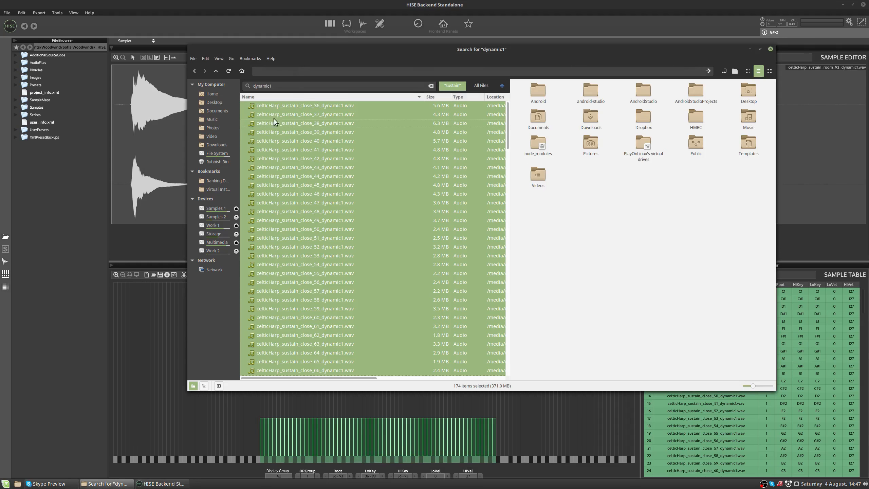
{"action": "left_click", "coordinate": [296, 85]}
{"action": "key", "text": "BackSpace"}
{"action": "type", "text": "2"}
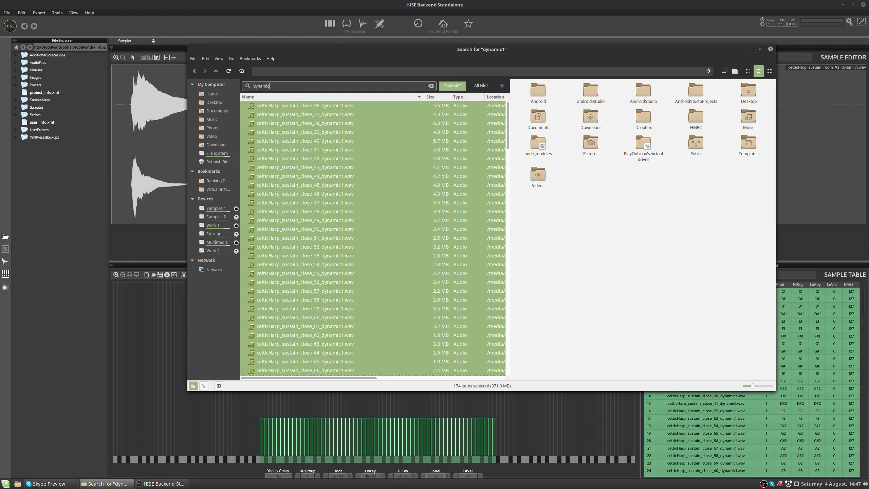
Step: Import all dynamic2 samples into the sample map with the Filename Token Parser, keeping the existing token settings
{"action": "key", "text": "ctrl+a"}
{"action": "left_click_drag", "start_coordinate": [302, 160], "coordinate": [113, 345]}
{"action": "left_click", "coordinate": [422, 227]}
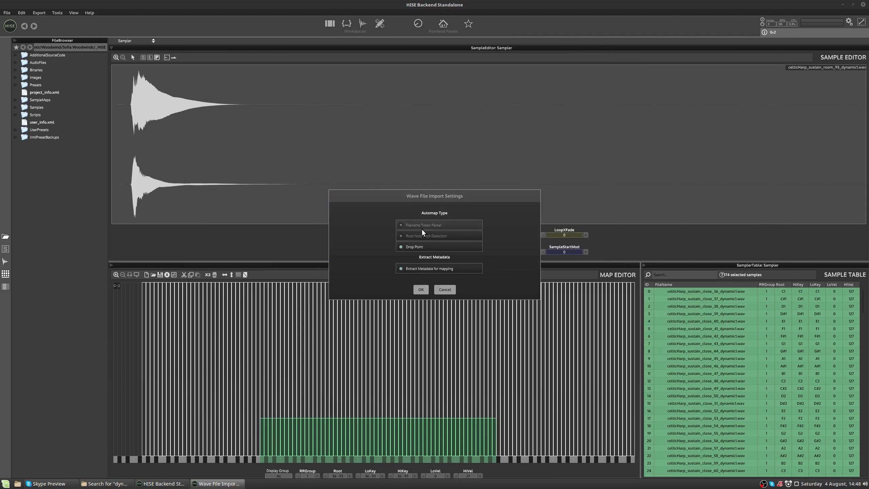
{"action": "left_click", "coordinate": [421, 290]}
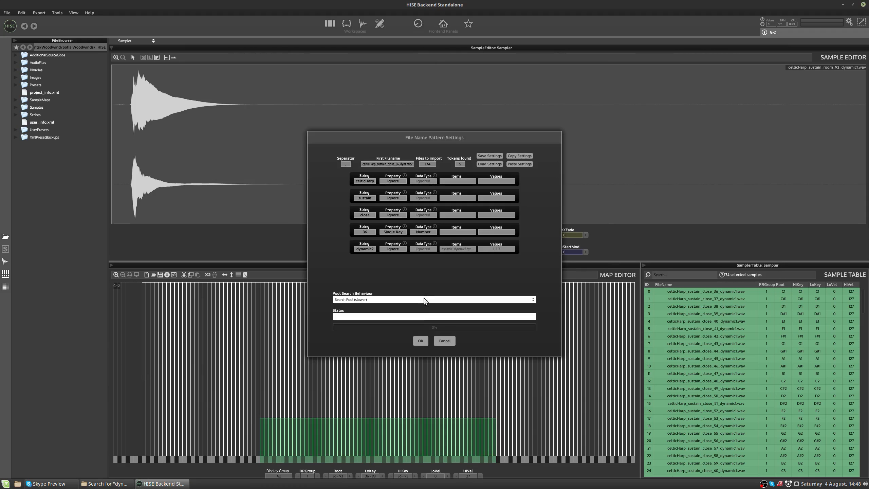
{"action": "left_click", "coordinate": [420, 339]}
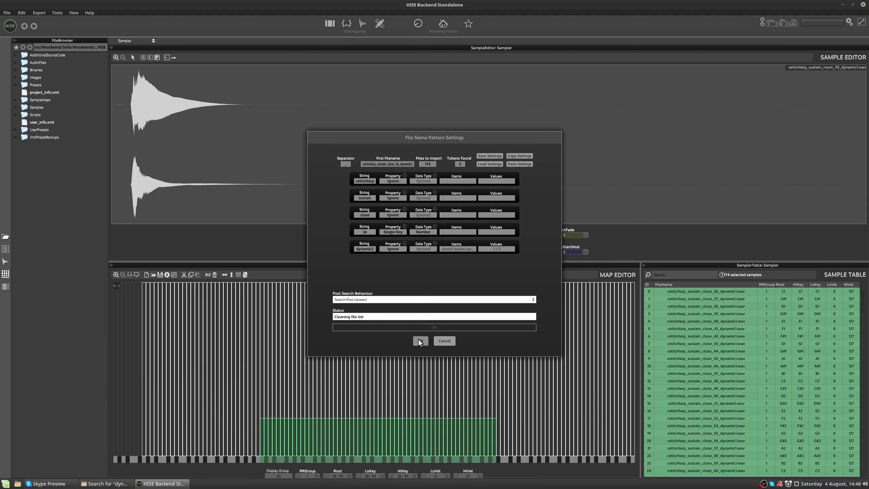
Step: Select the mapped dynamic2 samples and raise their low velocity limit to 28, directly above the dynamic1 layer
{"action": "left_click_drag", "start_coordinate": [534, 317], "coordinate": [235, 377]}
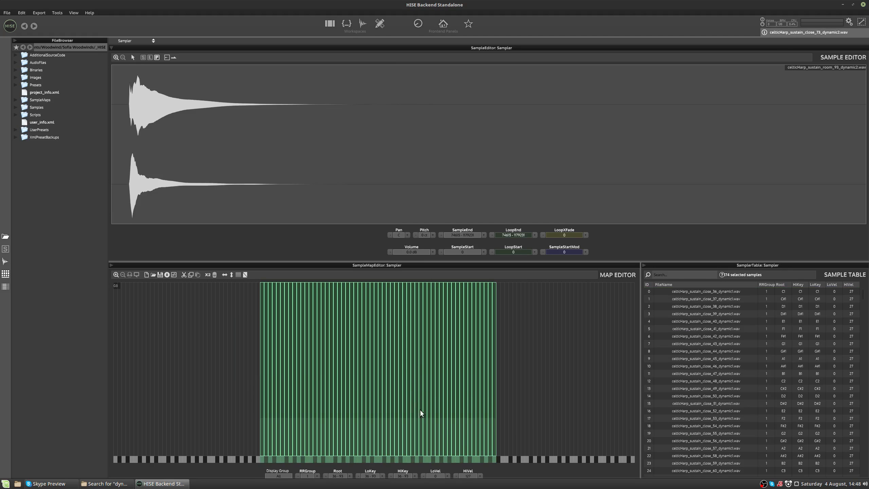
{"action": "left_click", "coordinate": [433, 479]}
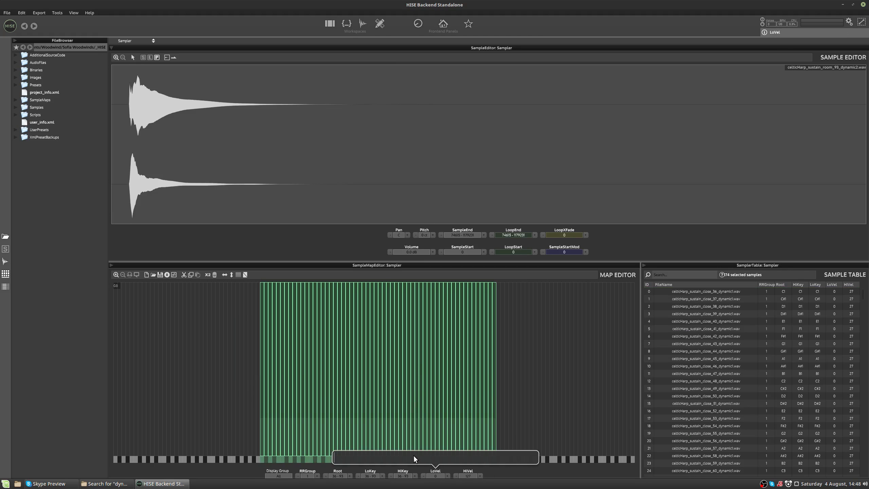
{"action": "left_click_drag", "start_coordinate": [413, 455], "coordinate": [366, 457]}
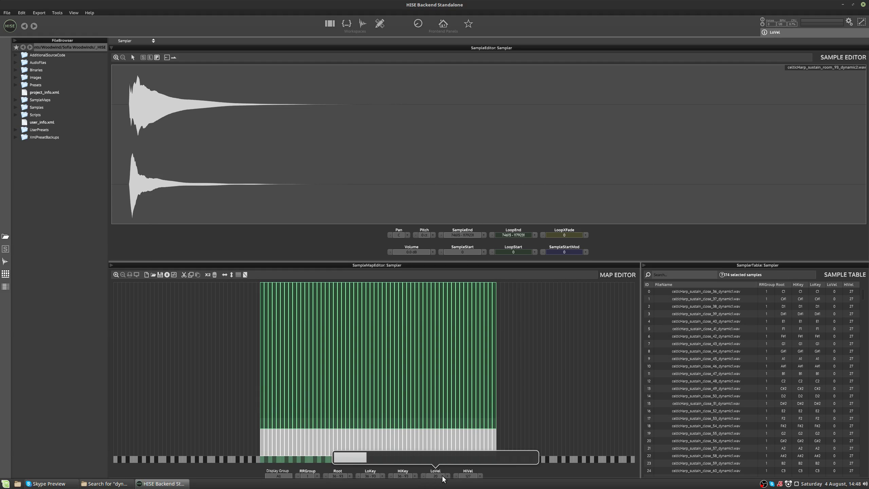
{"action": "left_click", "coordinate": [362, 458]}
{"action": "left_click_drag", "start_coordinate": [382, 458], "coordinate": [378, 459]}
{"action": "left_click", "coordinate": [546, 391]}
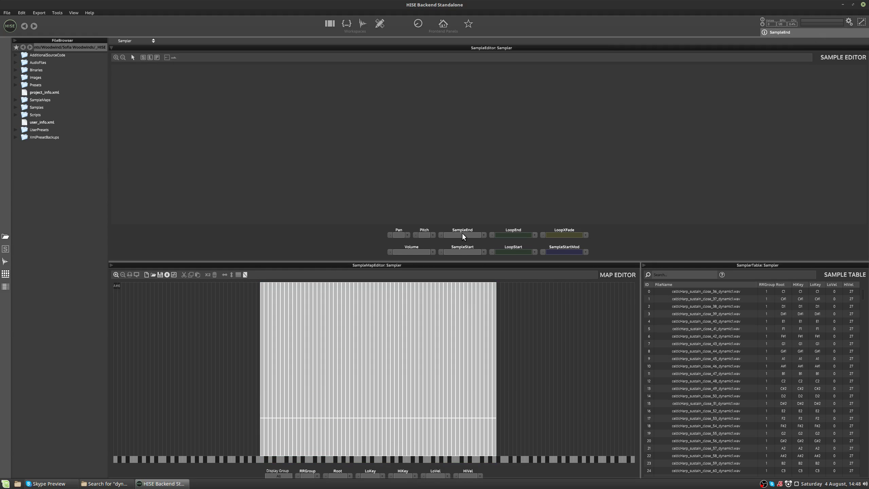
{"action": "left_click", "coordinate": [463, 307]}
{"action": "left_click", "coordinate": [463, 235]}
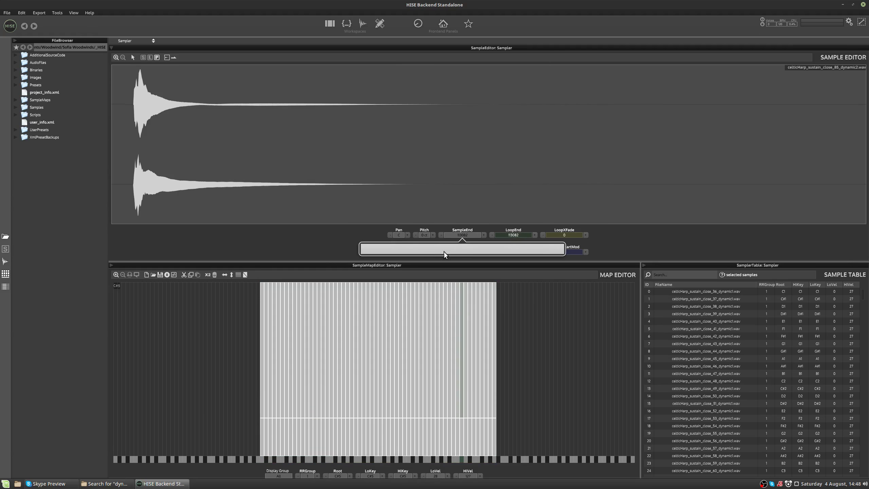
{"action": "left_click", "coordinate": [333, 235]}
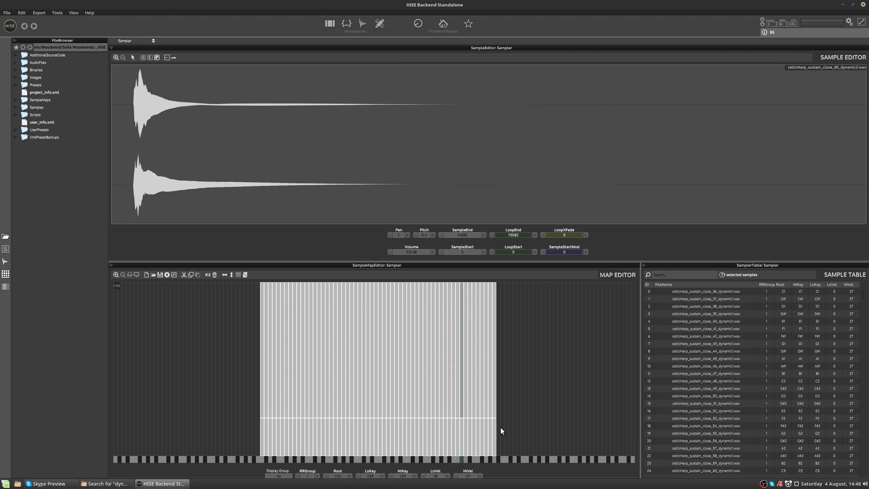
Step: Select all dynamic2 samples in the upper layer, lower their high velocity limit, and clear the selection
{"action": "left_click_drag", "start_coordinate": [564, 306], "coordinate": [218, 348]}
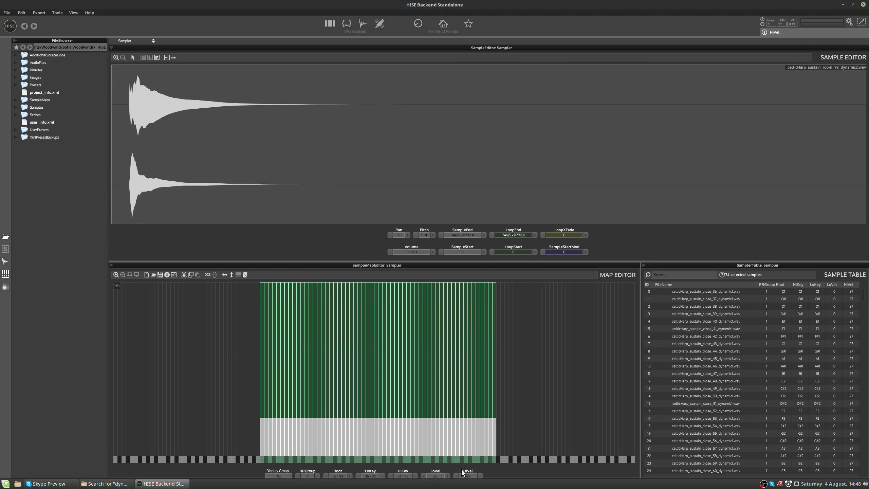
{"action": "left_click", "coordinate": [474, 473]}
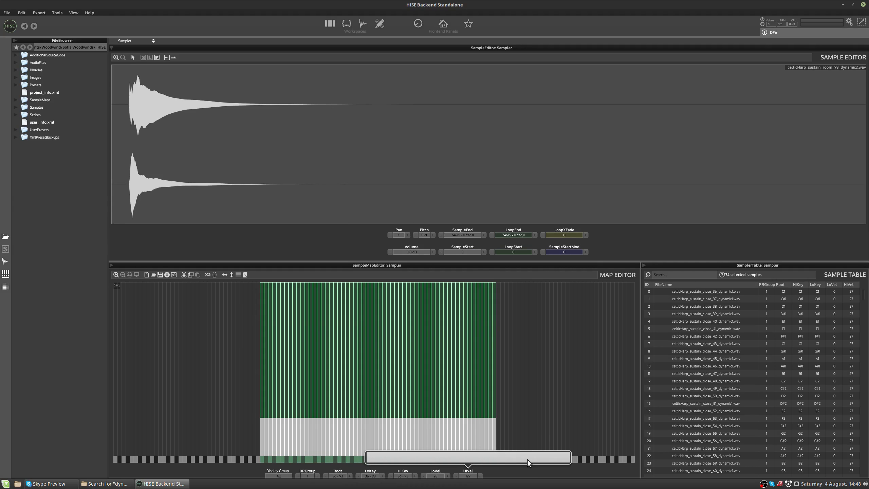
{"action": "left_click_drag", "start_coordinate": [526, 459], "coordinate": [445, 457]}
{"action": "left_click", "coordinate": [520, 372]}
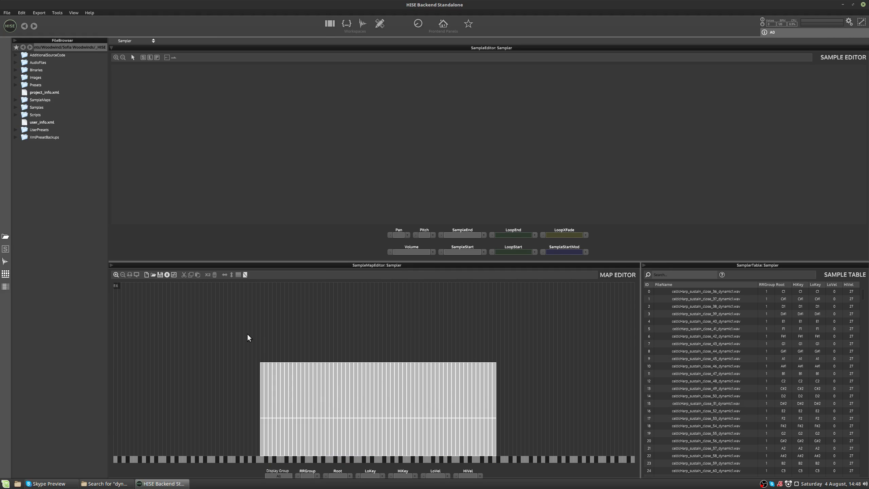
Step: Clear the sample map by loading the empty.xml samplemap from the SampleMaps folder
{"action": "right_click", "coordinate": [231, 323]}
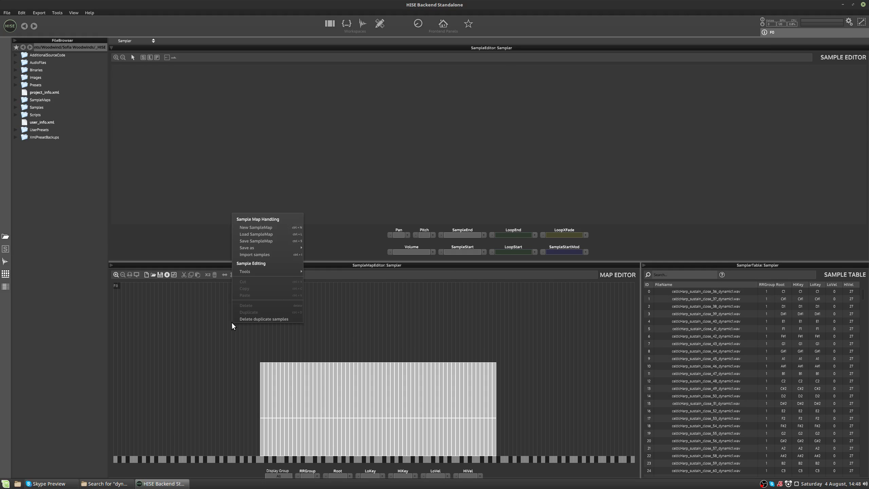
{"action": "left_click", "coordinate": [253, 234]}
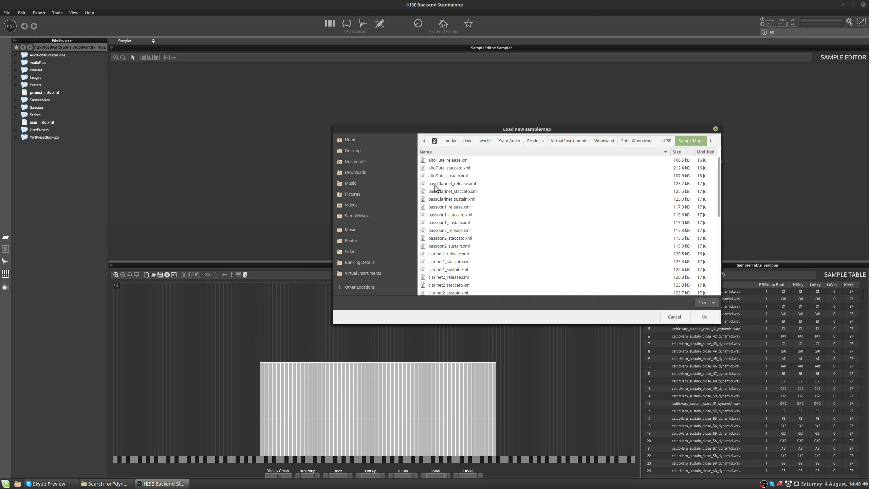
{"action": "scroll", "coordinate": [451, 205], "scroll_direction": "down", "scroll_amount": 4}
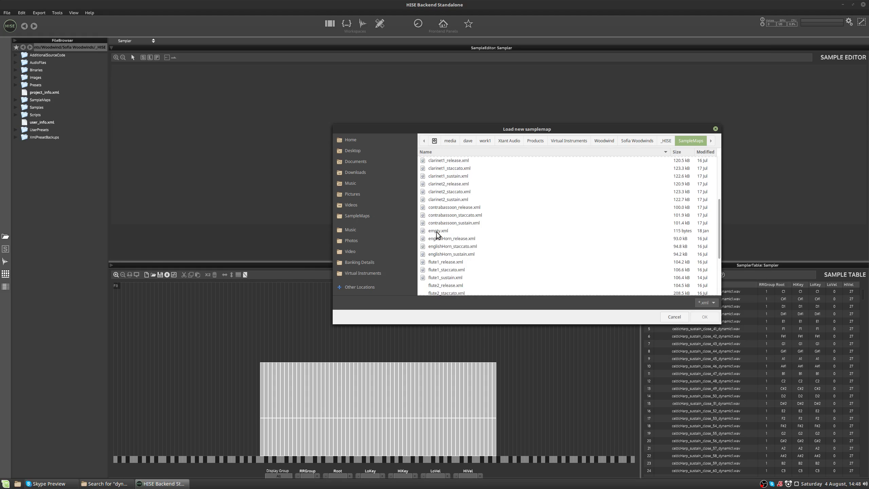
{"action": "left_click", "coordinate": [437, 231]}
{"action": "double_click", "coordinate": [436, 231]}
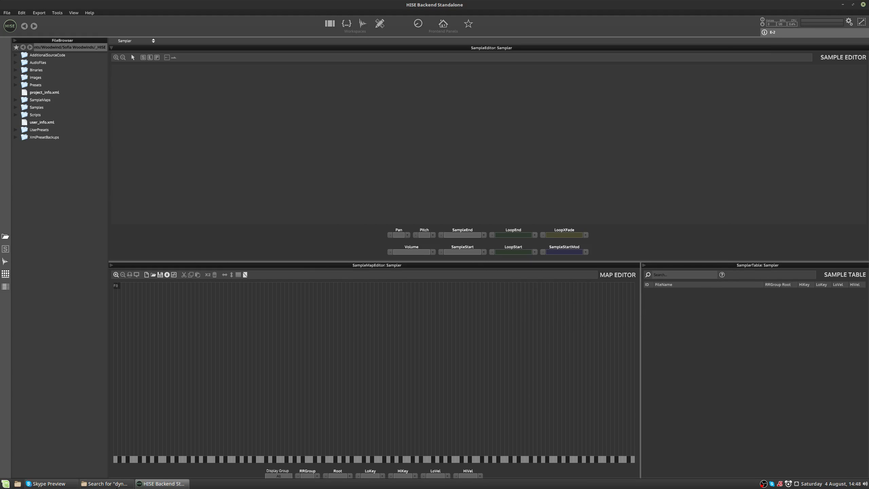
Step: Switch to the file manager, clear the dynamic2 search, and drop all samples from the sustain folder onto the sample map
{"action": "left_click", "coordinate": [104, 484]}
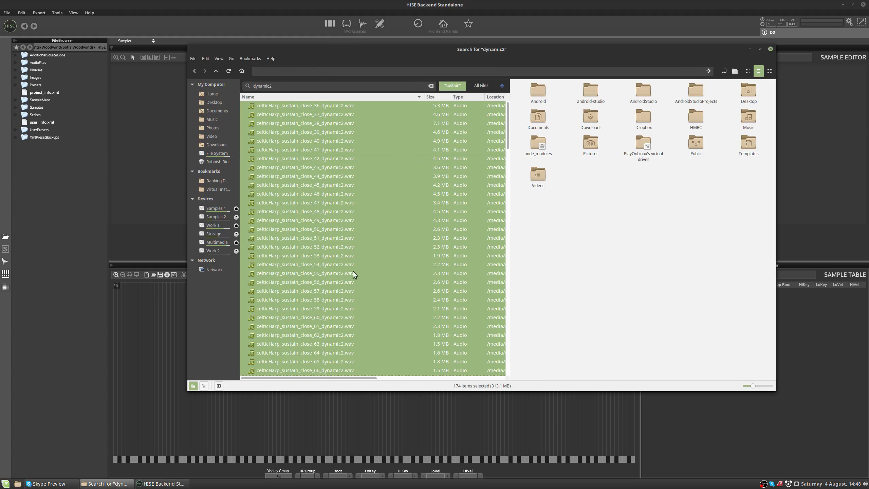
{"action": "double_click", "coordinate": [304, 85]}
{"action": "key", "text": "BackSpace"}
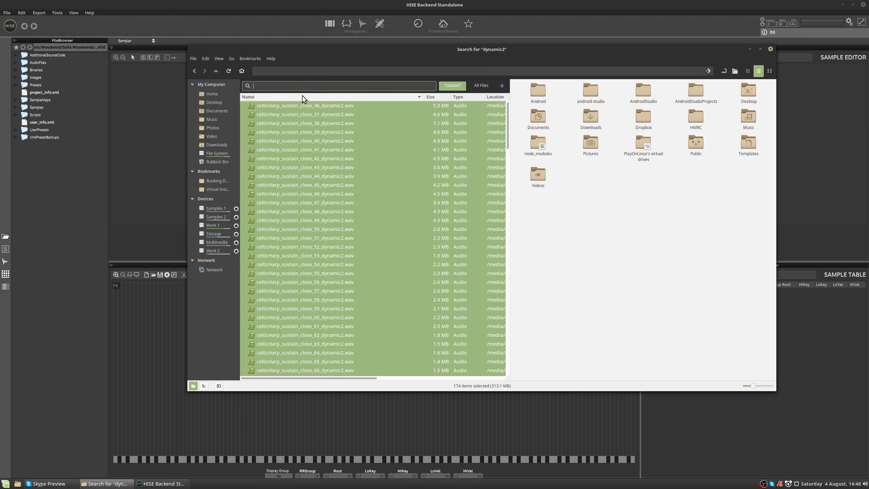
{"action": "key", "text": "Escape"}
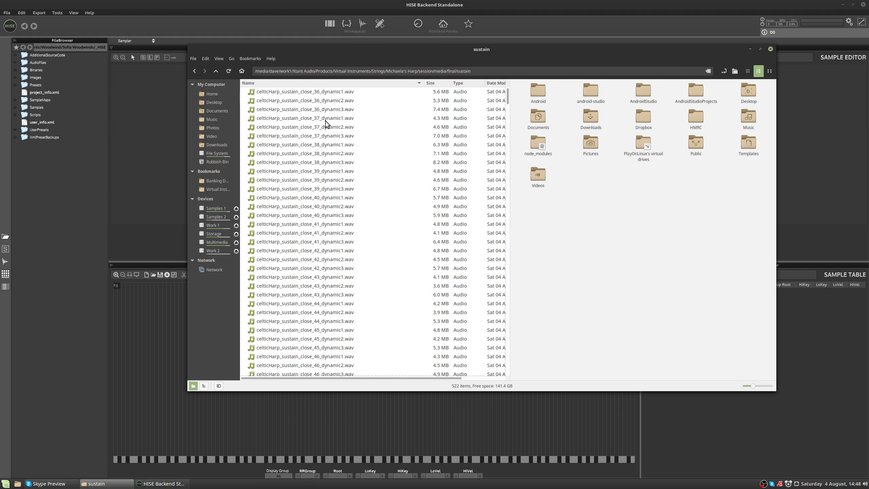
{"action": "left_click", "coordinate": [325, 121]}
{"action": "scroll", "coordinate": [385, 137], "scroll_direction": "down", "scroll_amount": 3}
{"action": "scroll", "coordinate": [378, 139], "scroll_direction": "up", "scroll_amount": 3}
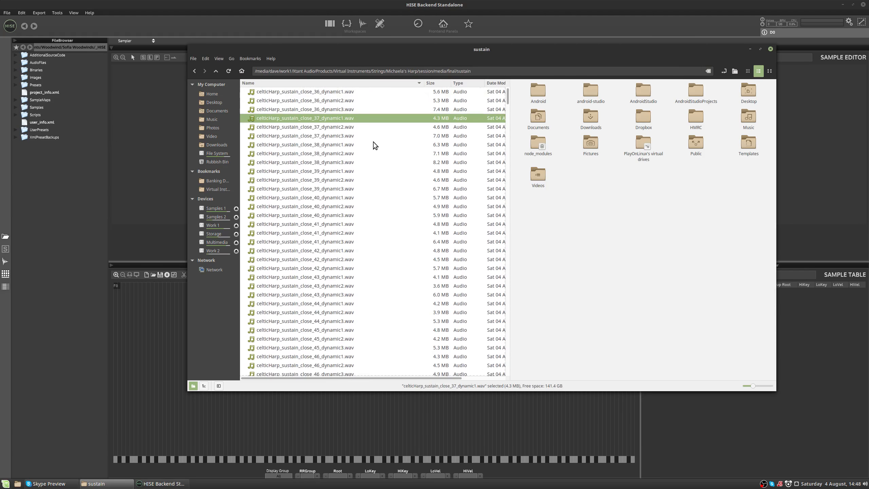
{"action": "key", "text": "ctrl+a"}
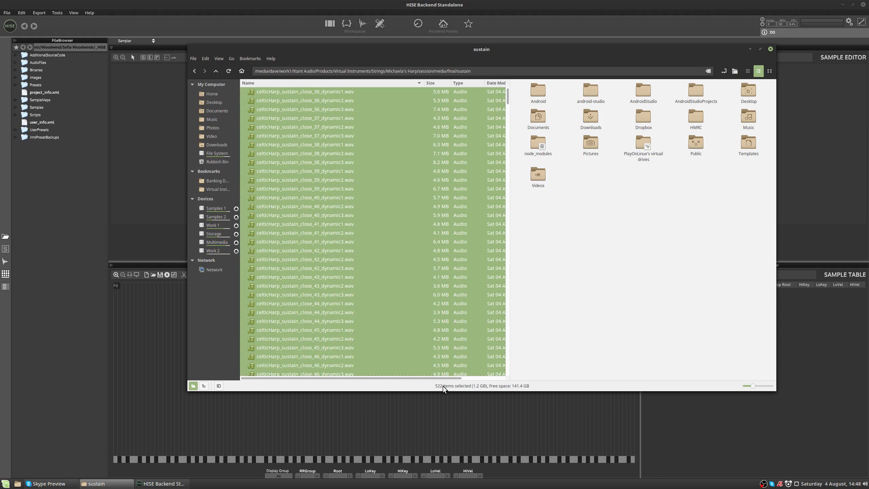
{"action": "left_click_drag", "start_coordinate": [339, 200], "coordinate": [158, 339]}
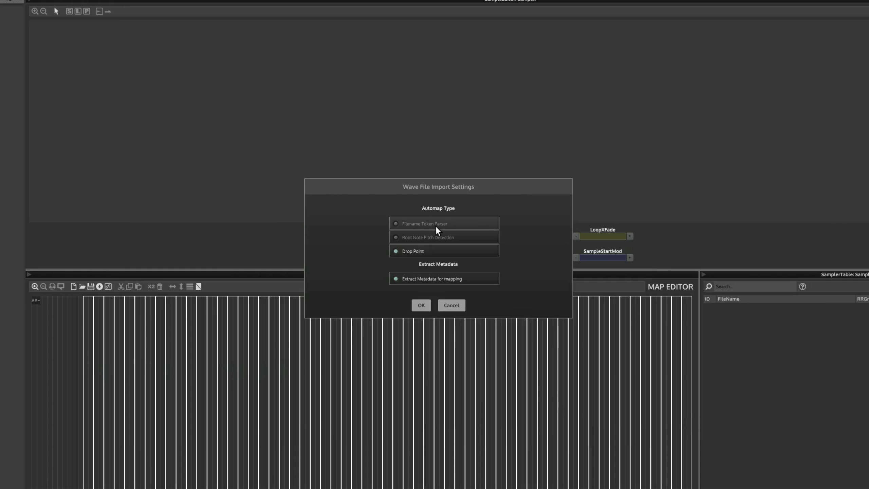
Step: Import with the Filename Token Parser, assign Velocity Spread to the dynamic1 token, and check the property type help
{"action": "left_click", "coordinate": [431, 226]}
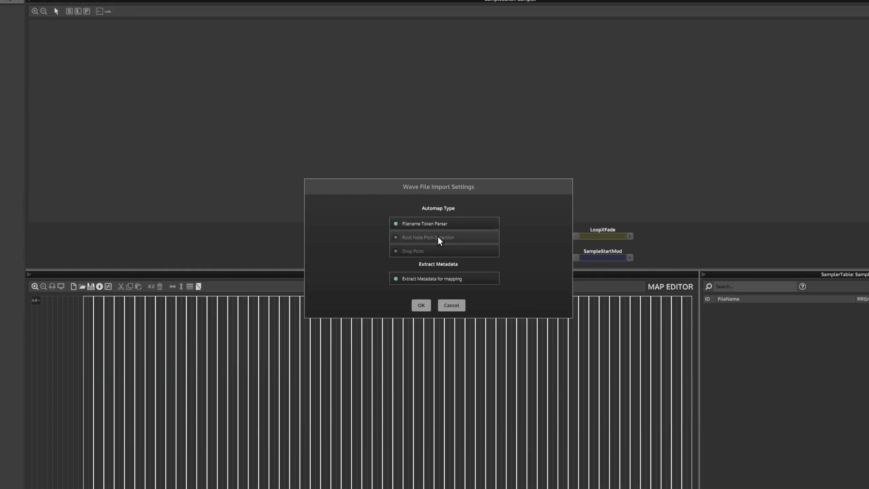
{"action": "left_click", "coordinate": [421, 304]}
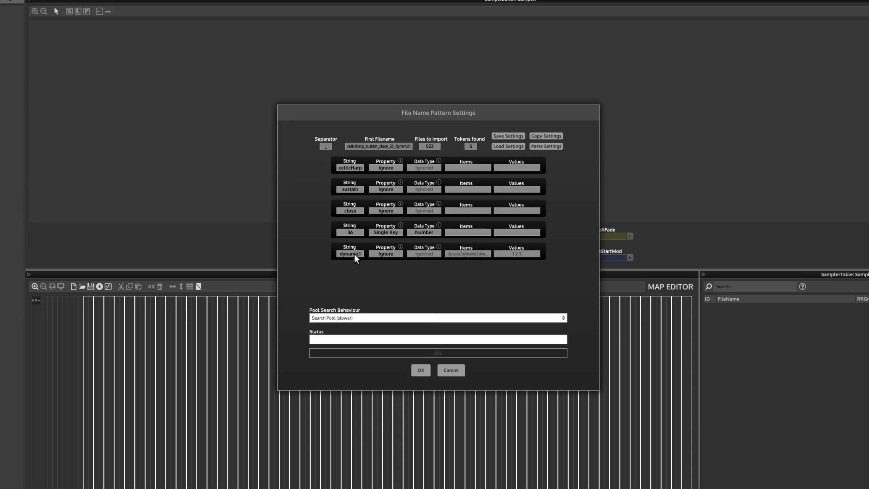
{"action": "left_click", "coordinate": [382, 255]}
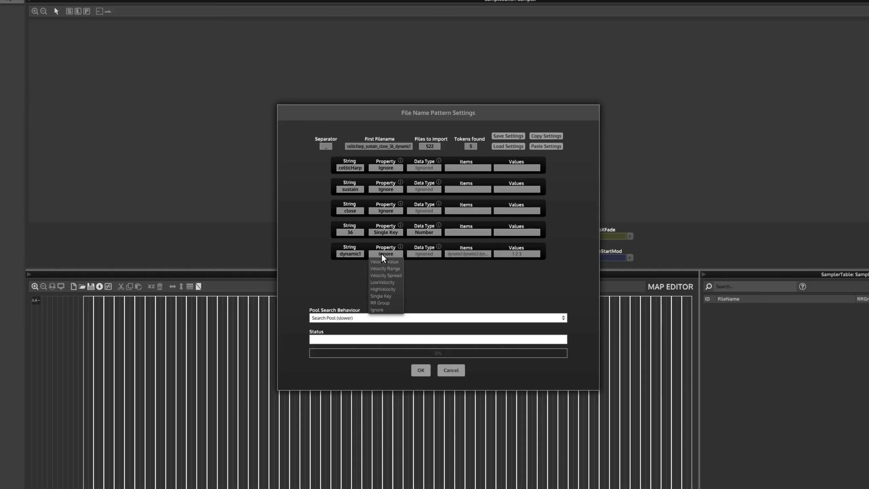
{"action": "left_click", "coordinate": [398, 275]}
{"action": "left_click", "coordinate": [401, 245]}
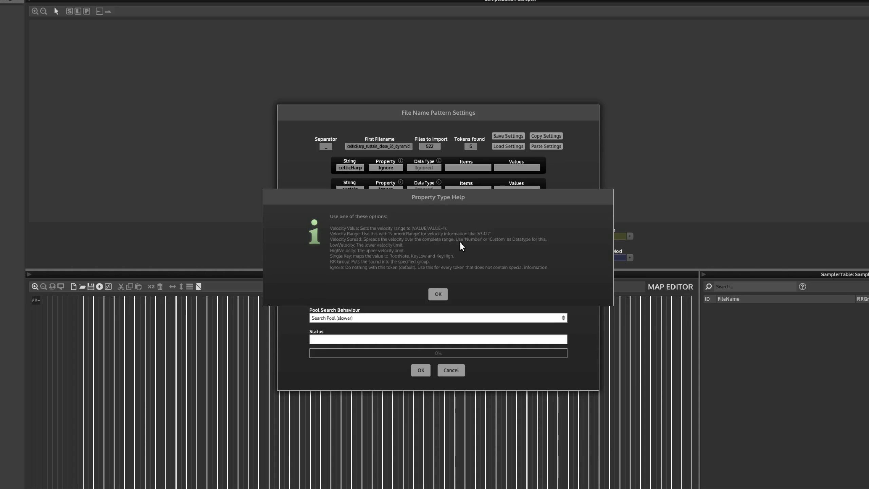
{"action": "left_click", "coordinate": [438, 294]}
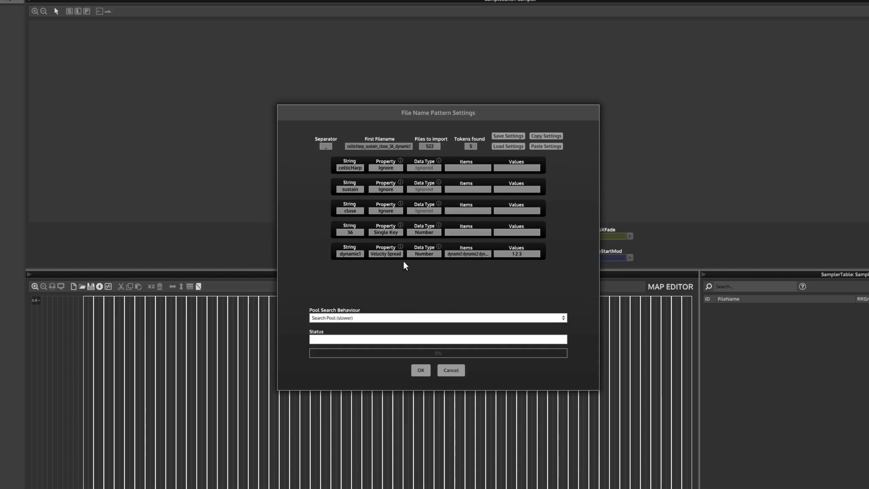
Step: Set the dynamic token's data type to Custom and import the samples with these filename pattern settings
{"action": "left_click", "coordinate": [423, 253]}
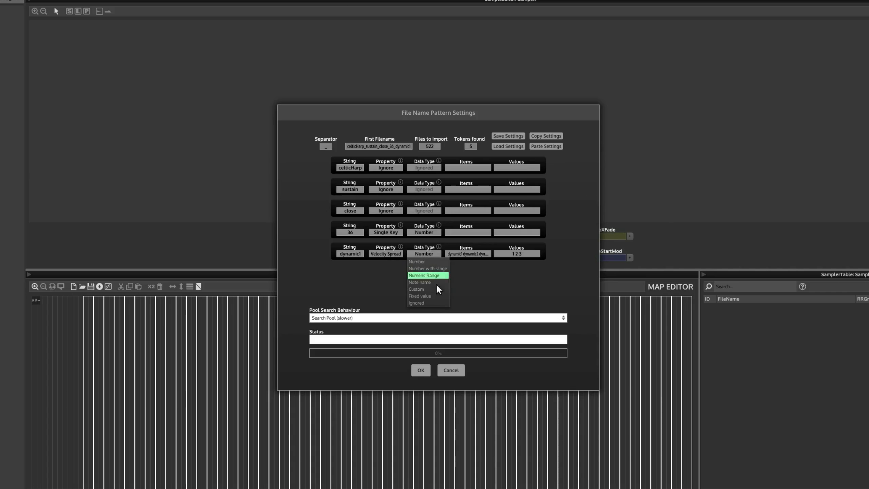
{"action": "left_click", "coordinate": [431, 290]}
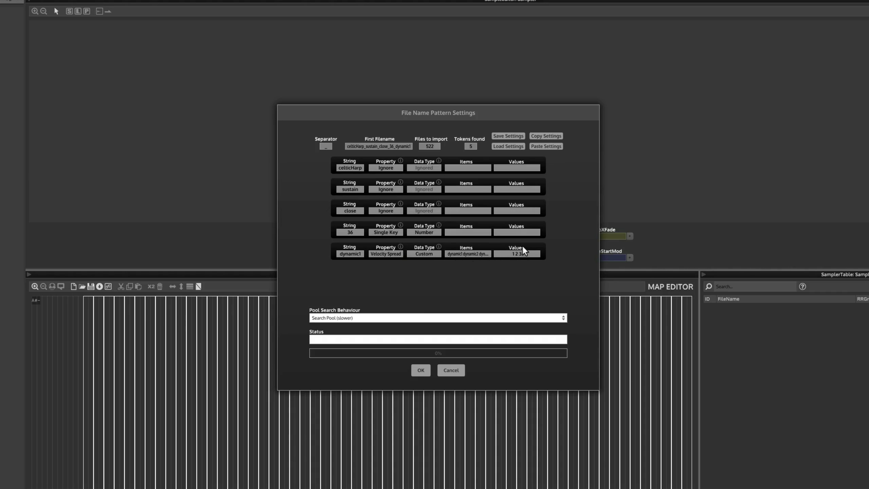
{"action": "left_click", "coordinate": [421, 371]}
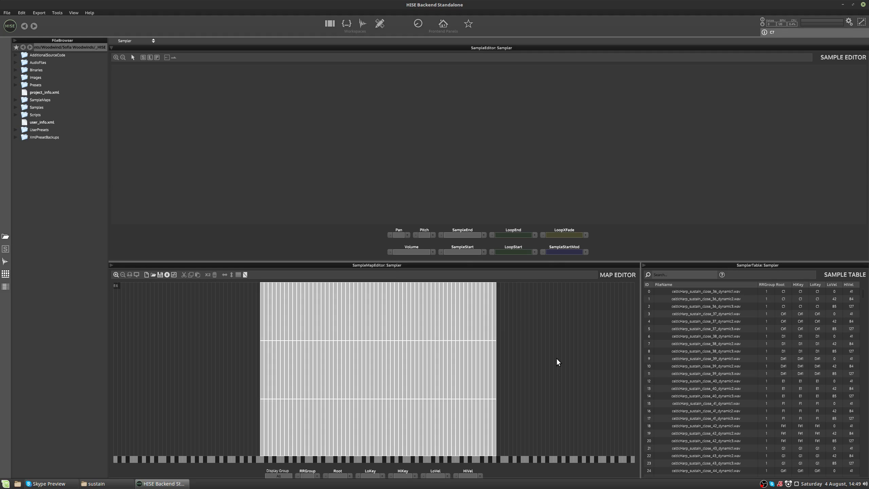
Step: Switch the map editor to the velocity crossfade properties and set the dynamic3 layer's low velocity limit to 75
{"action": "left_click_drag", "start_coordinate": [551, 306], "coordinate": [204, 412]}
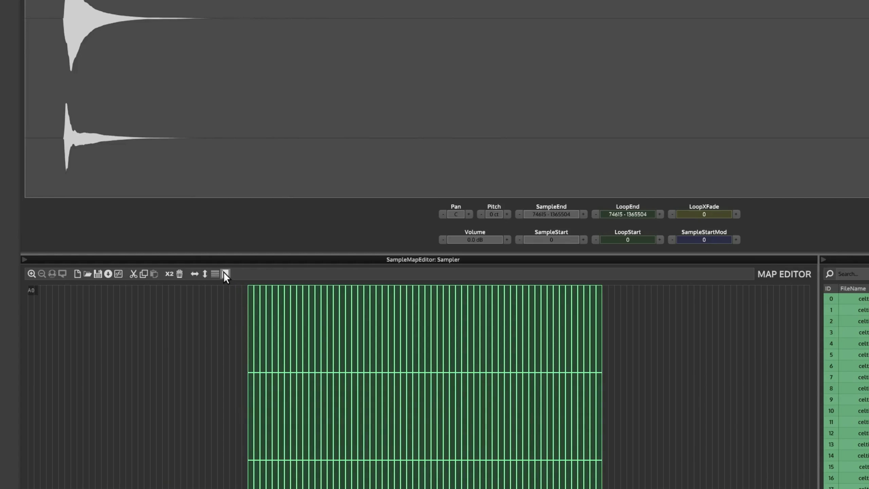
{"action": "left_click_drag", "start_coordinate": [181, 326], "coordinate": [681, 348]}
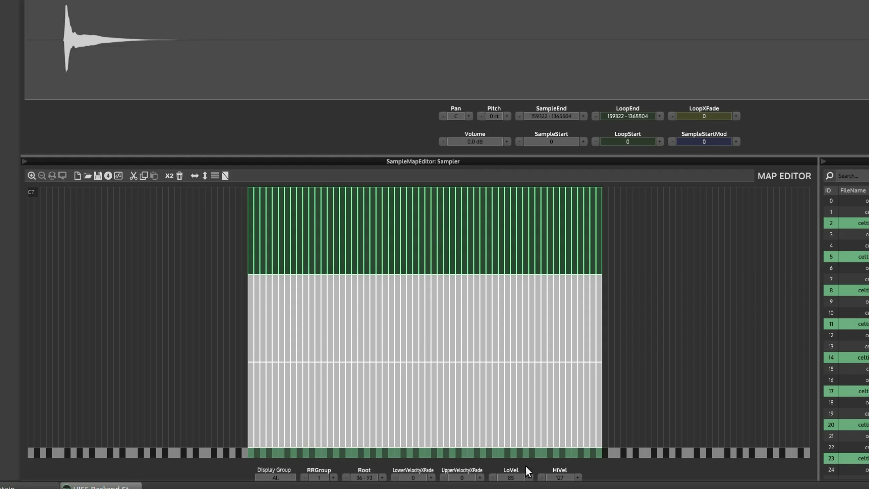
{"action": "left_click", "coordinate": [512, 477]}
{"action": "type", "text": "75"}
{"action": "key", "text": "Return"}
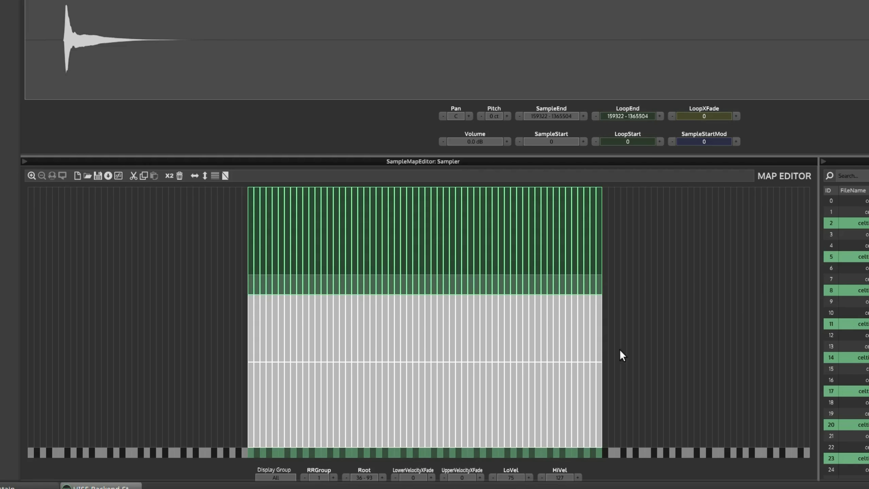
Step: Select the dynamic2 layer, set its low velocity limit to 32, and clear the selection
{"action": "left_click_drag", "start_coordinate": [622, 337], "coordinate": [199, 338]}
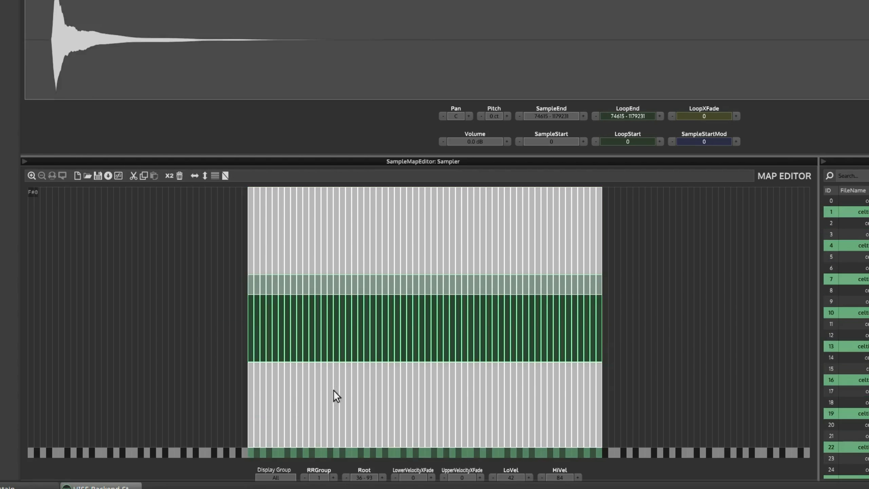
{"action": "left_click", "coordinate": [510, 476]}
{"action": "type", "text": "32"}
{"action": "key", "text": "Return"}
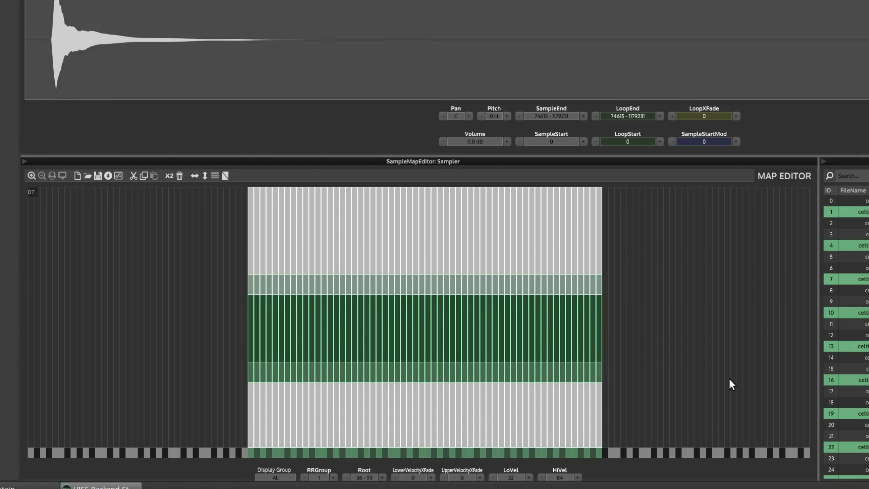
{"action": "left_click", "coordinate": [733, 292]}
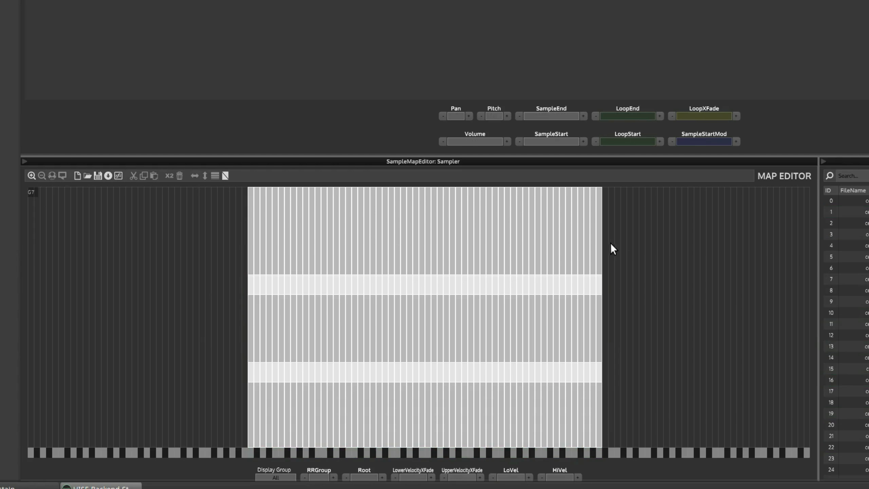
Step: Select all samples in the dynamic3 layer and set their lower velocity crossfade to 5
{"action": "left_click_drag", "start_coordinate": [649, 216], "coordinate": [191, 240]}
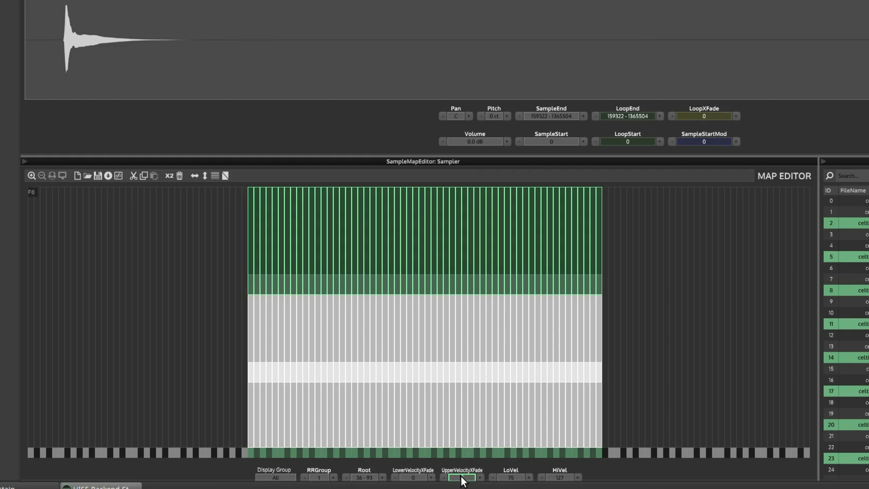
{"action": "left_click", "coordinate": [411, 478]}
{"action": "key", "text": "Return"}
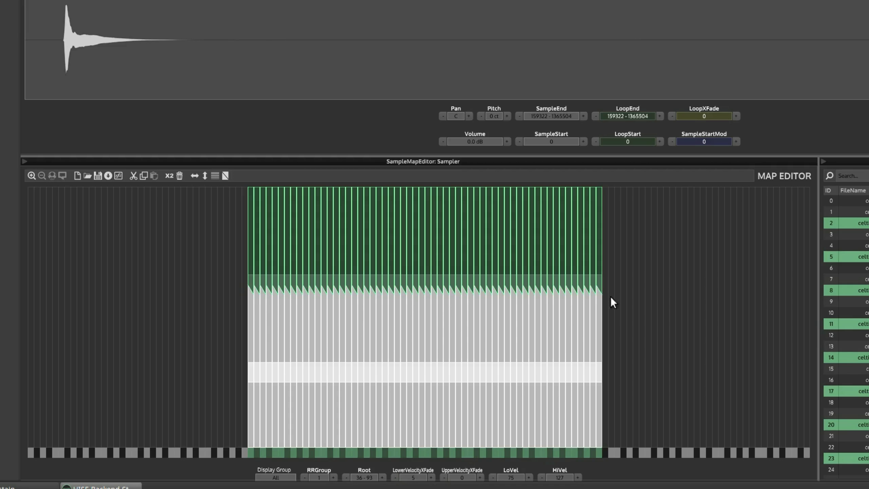
Step: Select the dynamic2 layer and set both its upper and lower velocity crossfades to 5
{"action": "mouse_move", "coordinate": [625, 298]}
{"action": "left_mouse_down"}
{"action": "mouse_move", "coordinate": [556, 316]}
{"action": "mouse_move", "coordinate": [190, 325]}
{"action": "left_mouse_up"}
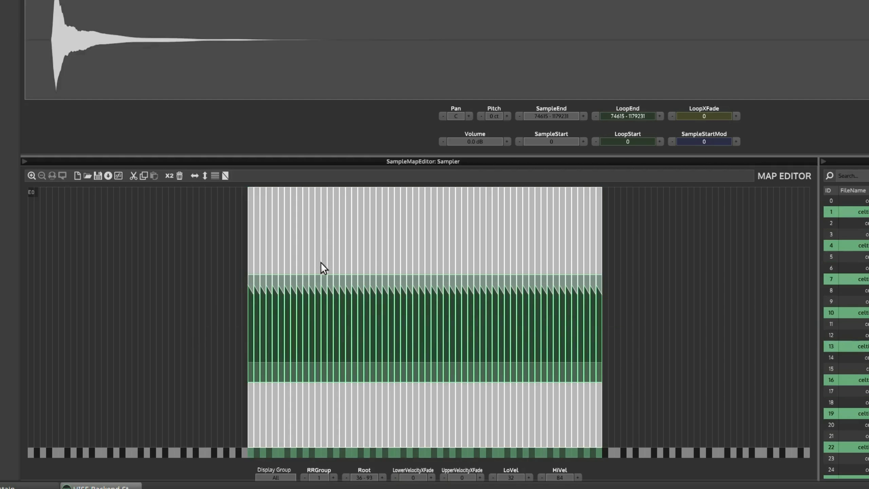
{"action": "left_click", "coordinate": [459, 478]}
{"action": "type", "text": "5"}
{"action": "key", "text": "Return"}
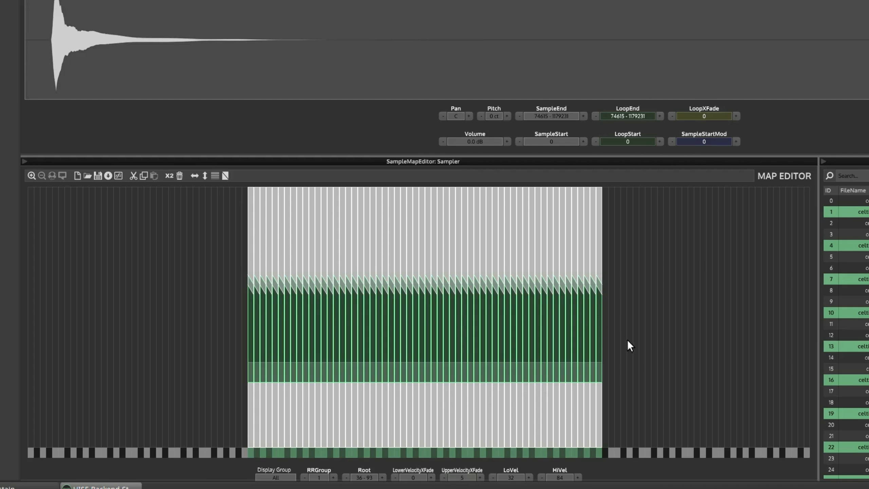
{"action": "left_click", "coordinate": [411, 477]}
{"action": "type", "text": "5"}
{"action": "key", "text": "Return"}
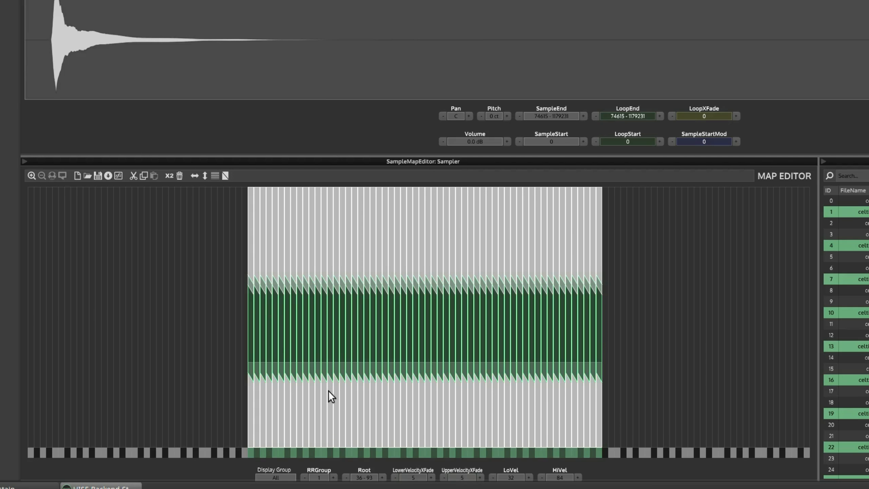
Step: Set the upper velocity crossfade of the dynamic1 layer to 5 and clear the selection
{"action": "left_click_drag", "start_coordinate": [668, 401], "coordinate": [235, 423]}
{"action": "left_click", "coordinate": [458, 480]}
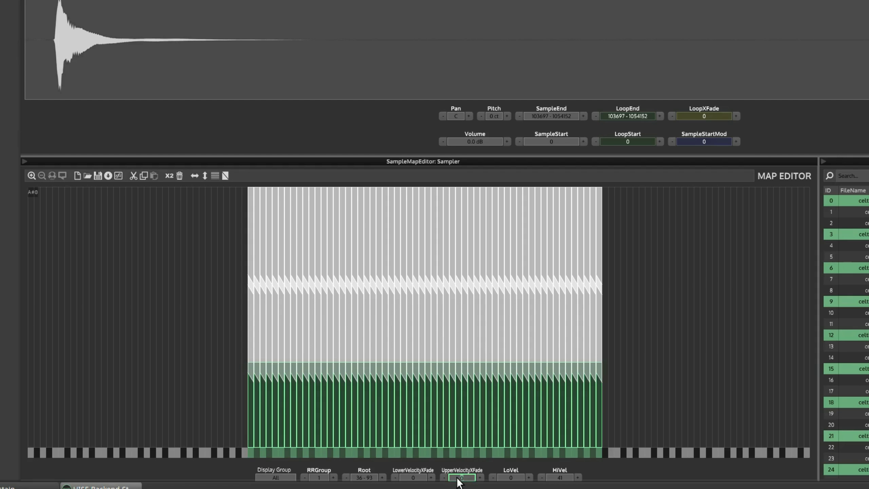
{"action": "type", "text": "5"}
{"action": "key", "text": "Return"}
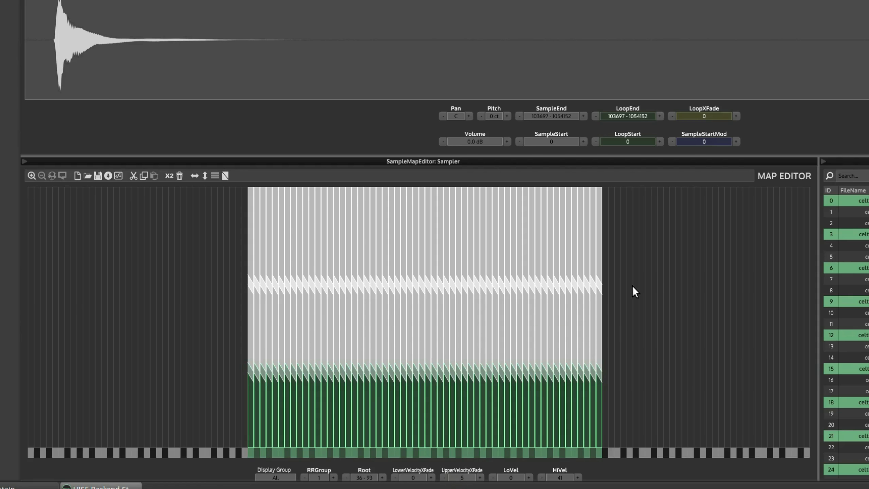
{"action": "left_click", "coordinate": [633, 287]}
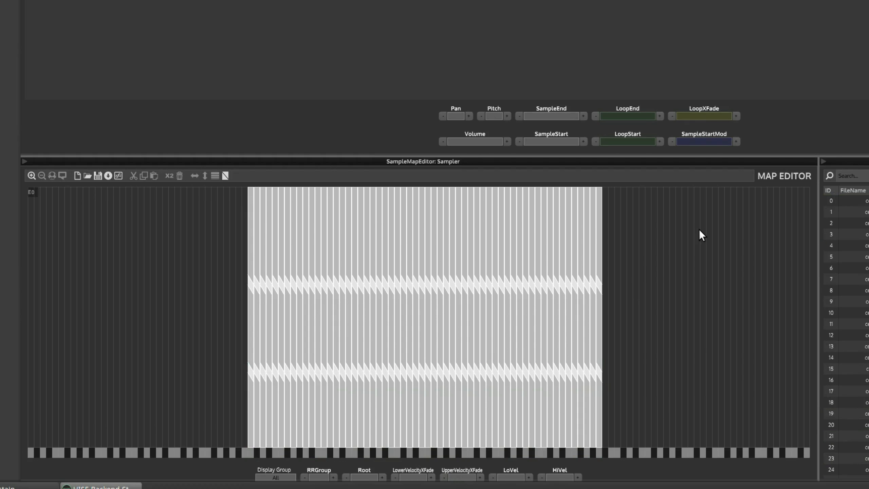
Step: Select the dynamic3 layer again and increase its lower velocity crossfade to 10
{"action": "left_click_drag", "start_coordinate": [699, 231], "coordinate": [224, 231]}
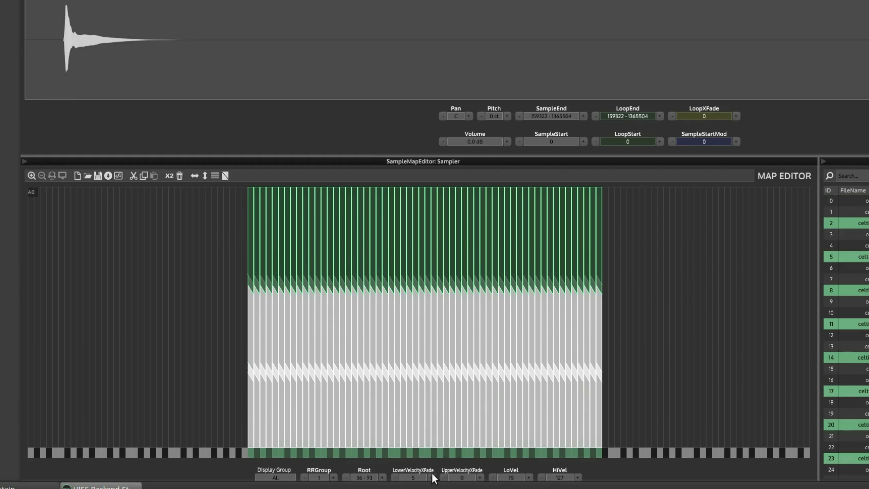
{"action": "left_click", "coordinate": [424, 477]}
{"action": "type", "text": "10"}
{"action": "key", "text": "Return"}
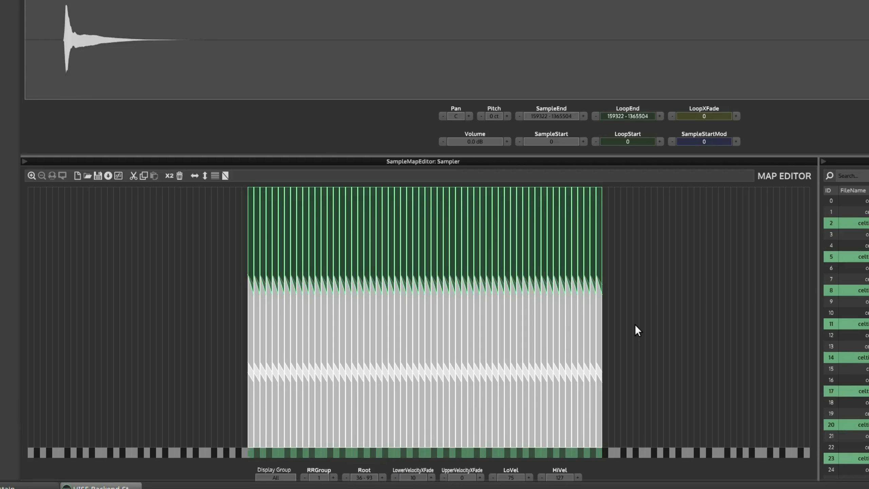
Step: Increase the upper and lower velocity crossfades of the dynamic2 layer to 10
{"action": "left_click_drag", "start_coordinate": [635, 324], "coordinate": [222, 350]}
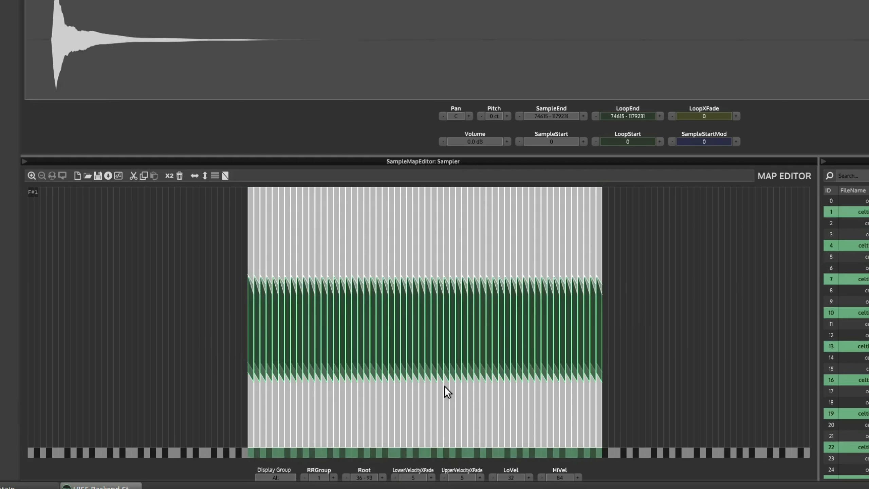
{"action": "left_click", "coordinate": [460, 478]}
{"action": "type", "text": "10"}
{"action": "key", "text": "Return"}
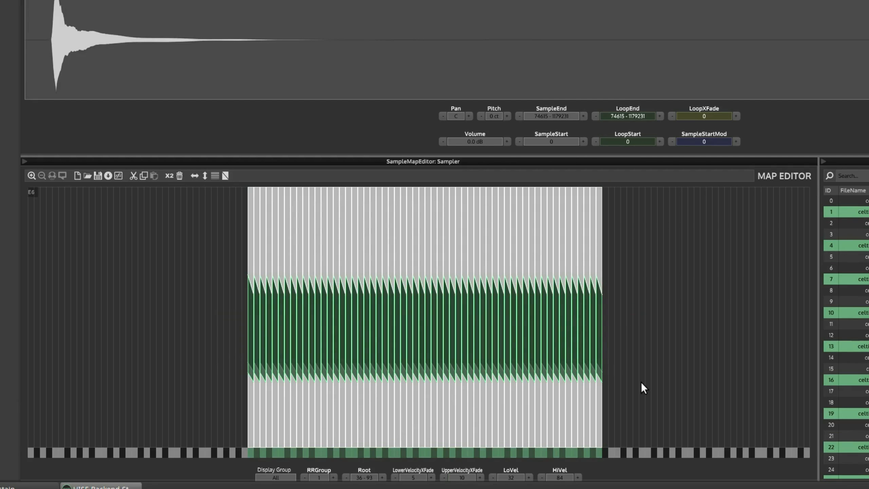
{"action": "left_click", "coordinate": [412, 477]}
{"action": "type", "text": "10"}
{"action": "key", "text": "Return"}
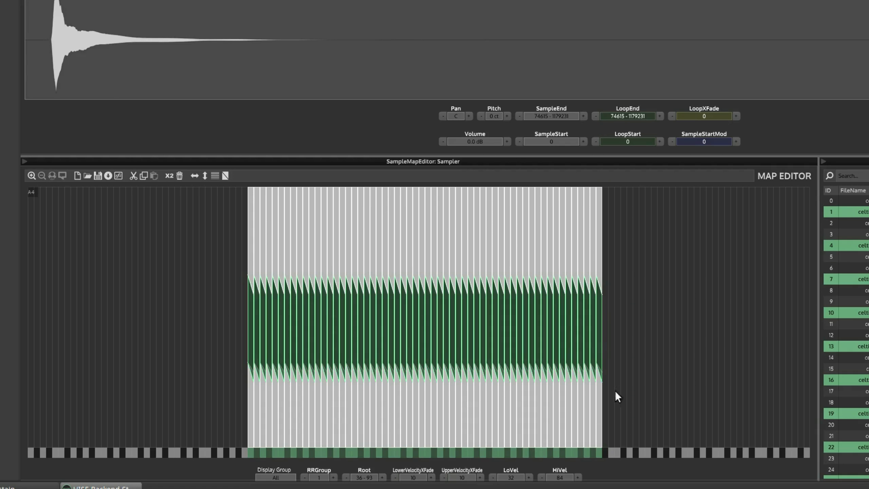
Step: Select only the dynamic1 layer, increase its upper velocity crossfade to 10, and clear the selection
{"action": "left_click_drag", "start_coordinate": [645, 380], "coordinate": [224, 417]}
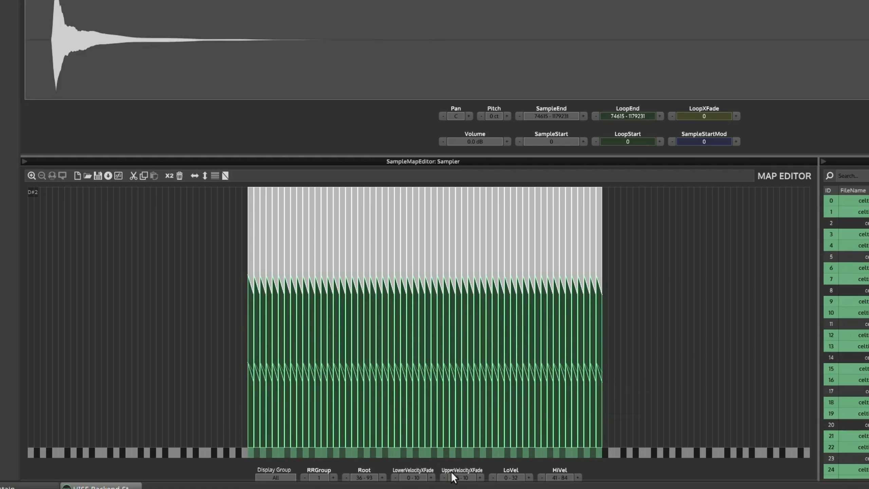
{"action": "left_click_drag", "start_coordinate": [652, 399], "coordinate": [202, 413]}
{"action": "left_click", "coordinate": [462, 478]}
{"action": "type", "text": "10"}
{"action": "key", "text": "Return"}
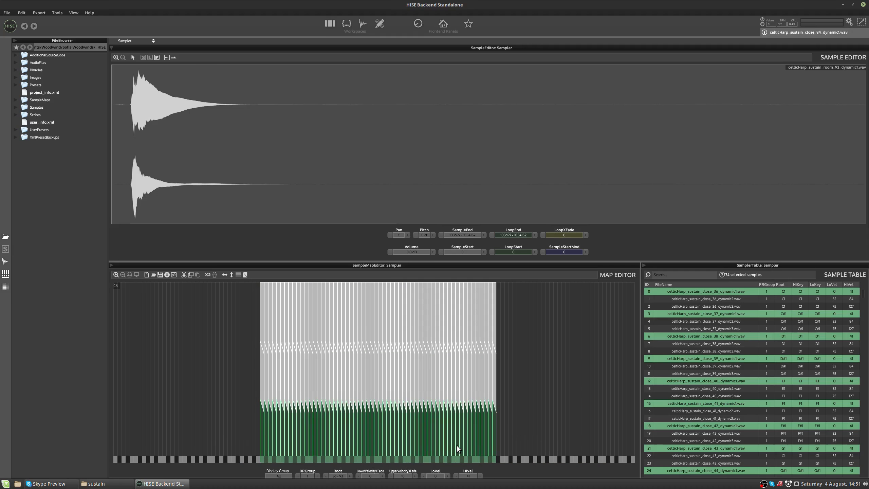
{"action": "left_click", "coordinate": [535, 361]}
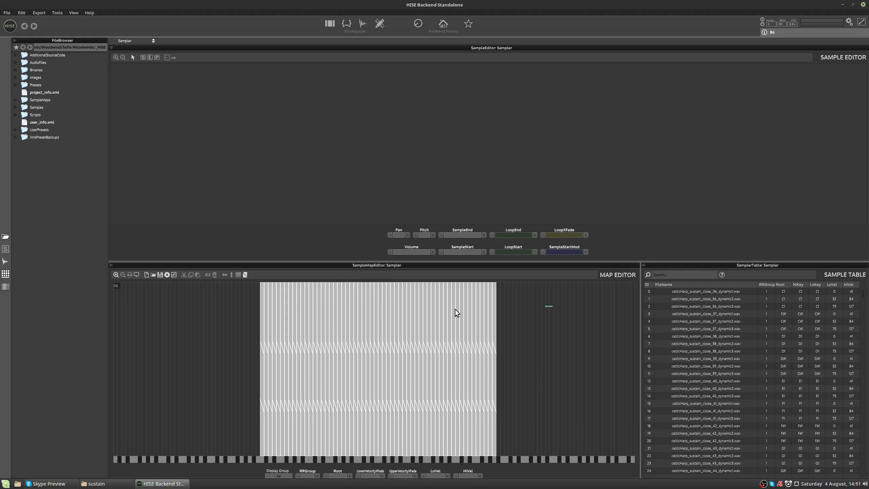
Step: Raise the dynamic3 layer's low velocity limit to 93, leaving a gap above the dynamic2 layer, and clear the selection
{"action": "left_click_drag", "start_coordinate": [552, 305], "coordinate": [236, 306]}
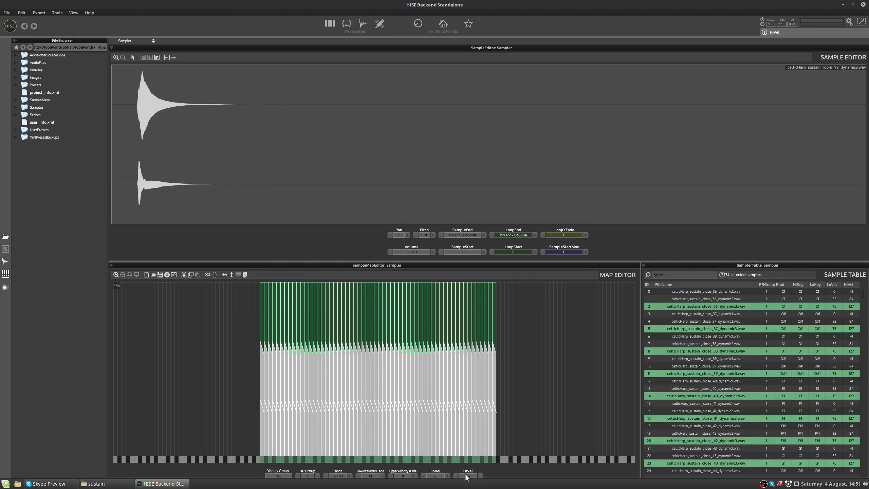
{"action": "left_click", "coordinate": [438, 476]}
{"action": "left_click_drag", "start_coordinate": [437, 459], "coordinate": [482, 454]}
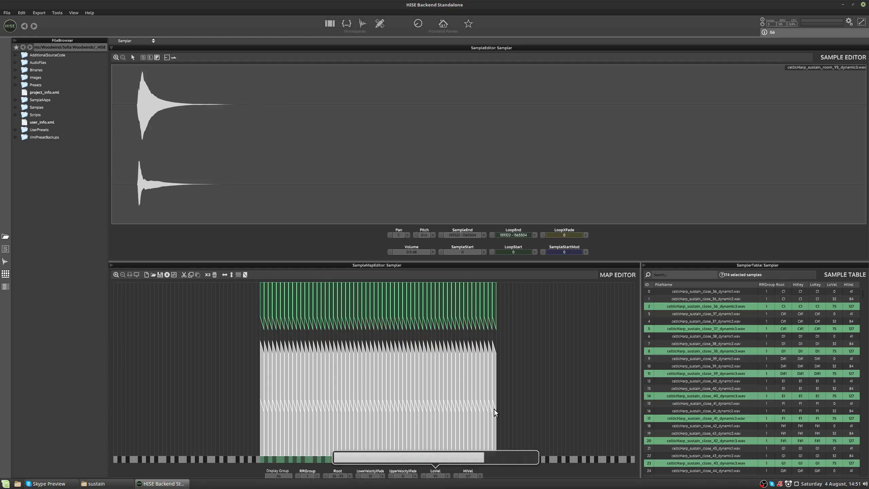
{"action": "left_click", "coordinate": [528, 377]}
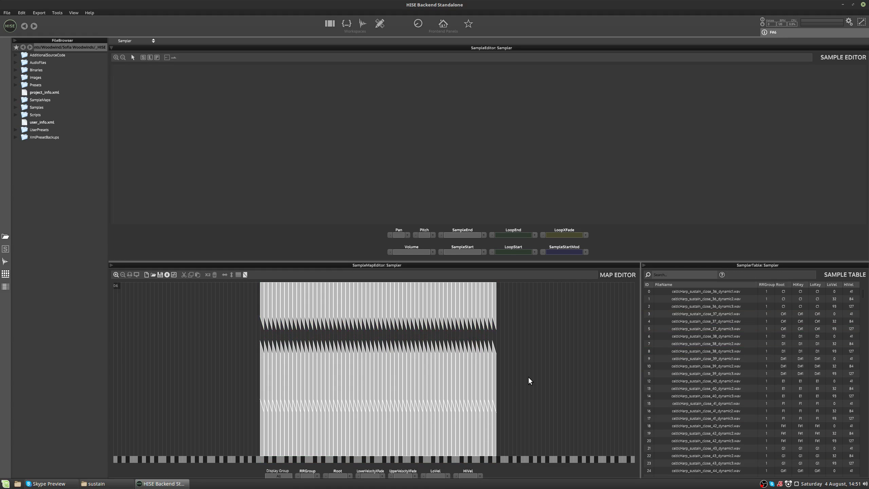